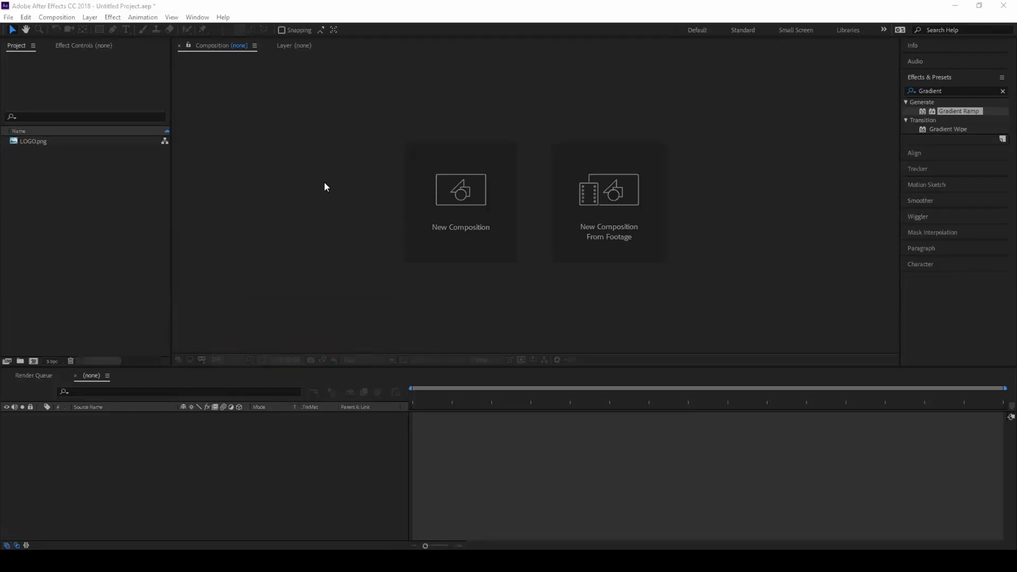
Create a new composition named 'Liquid Logo Reveal'.
left_click(441, 197)
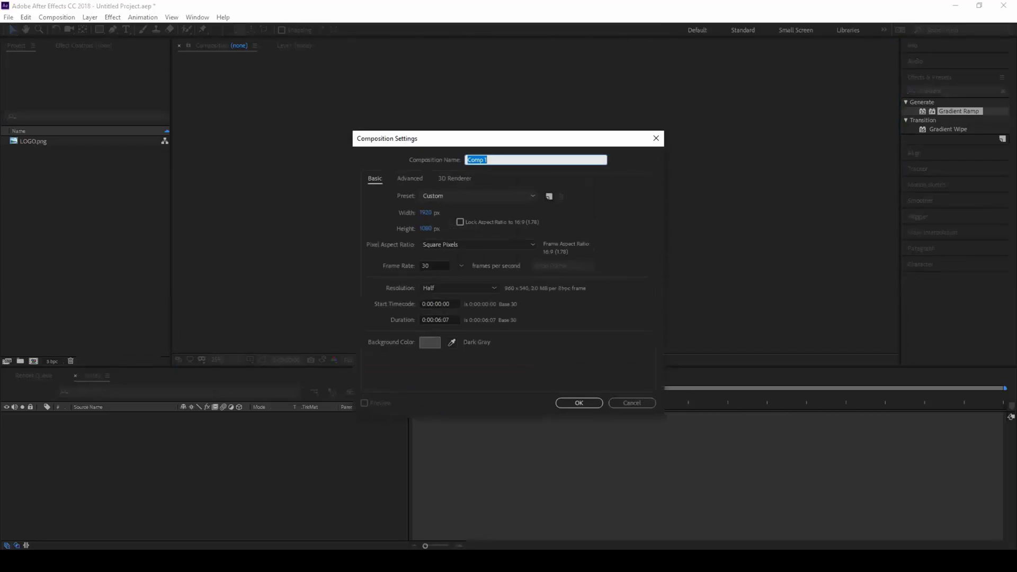
type("Liquid Logo Reaveal")
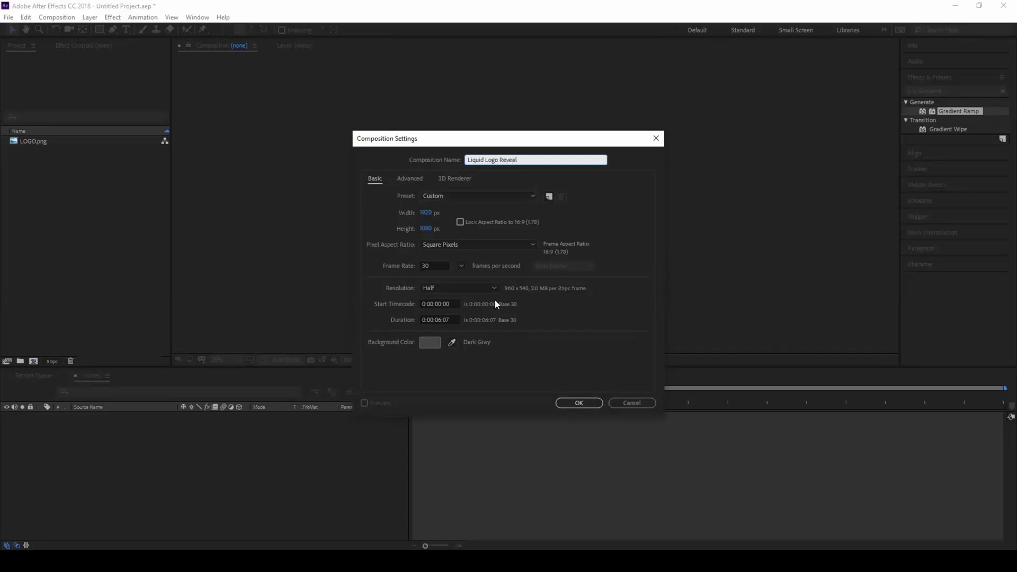
left_click(586, 403)
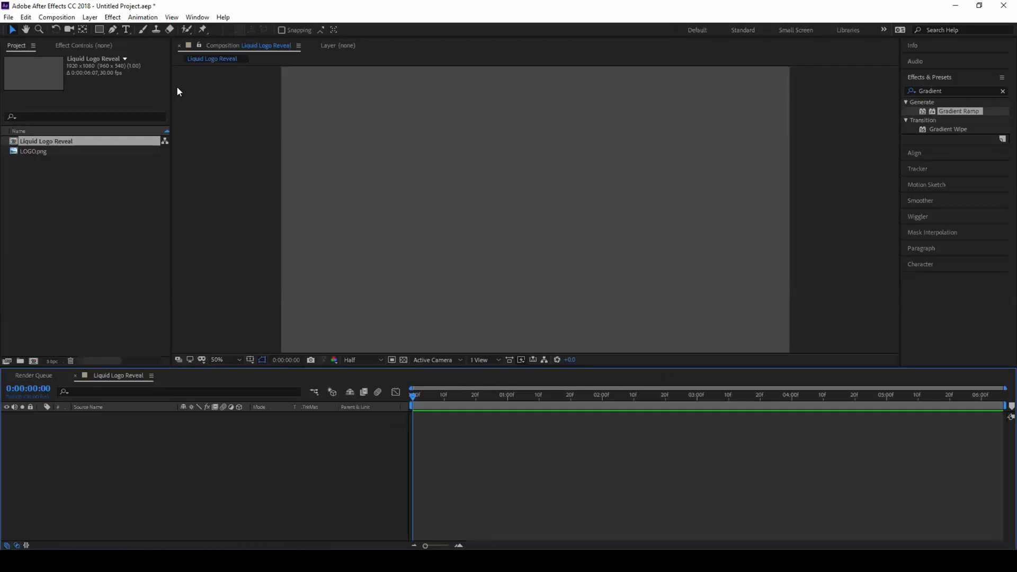
Add a new solid layer named BG to the composition.
left_click(90, 17)
mouse_move(100, 29)
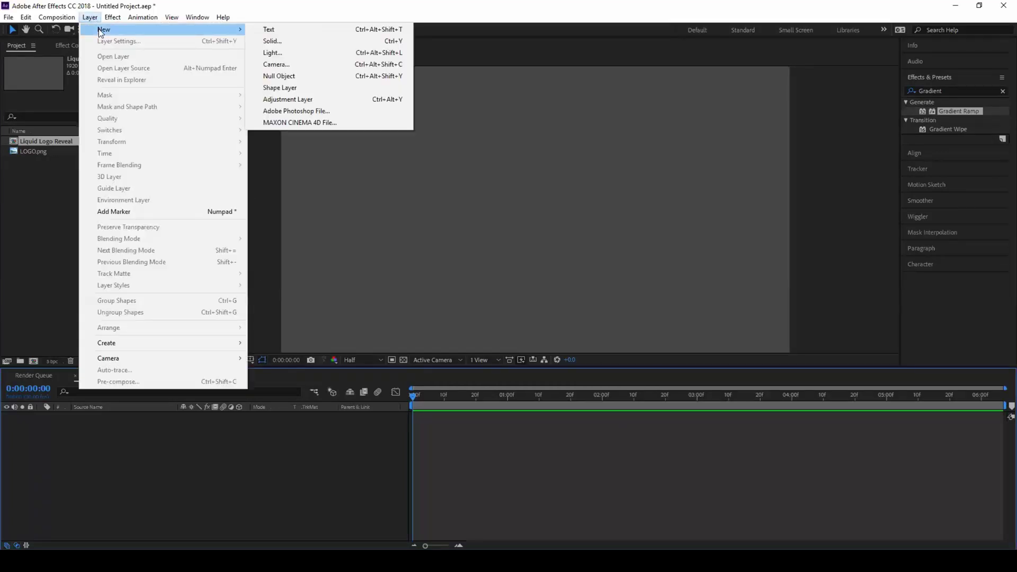
left_click(283, 41)
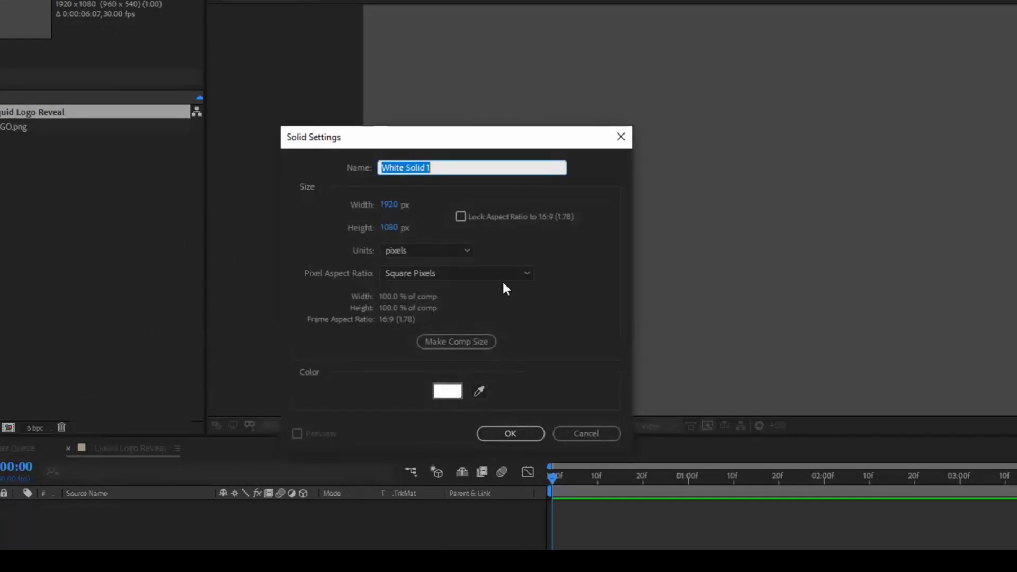
type("BG")
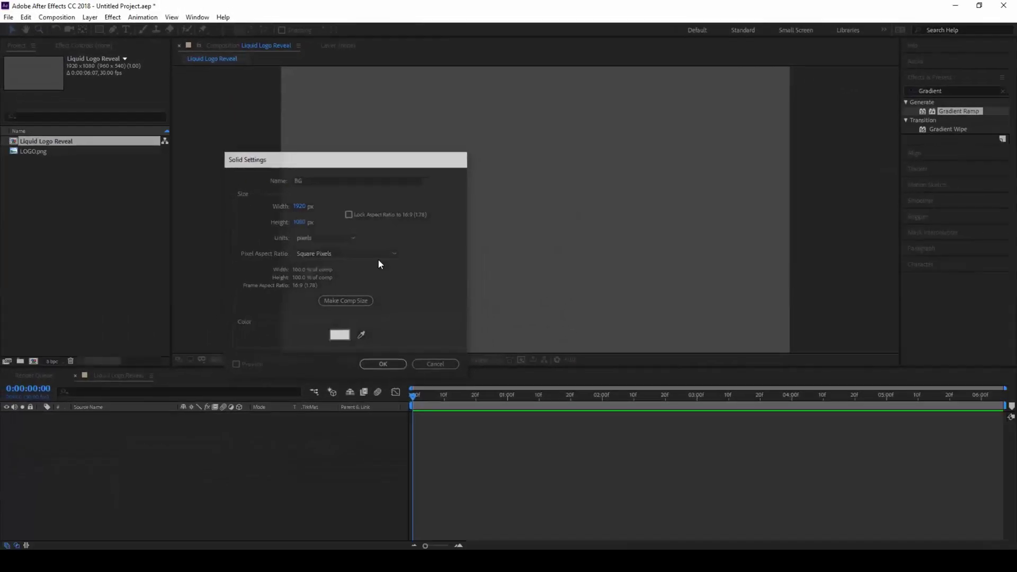
key("Return")
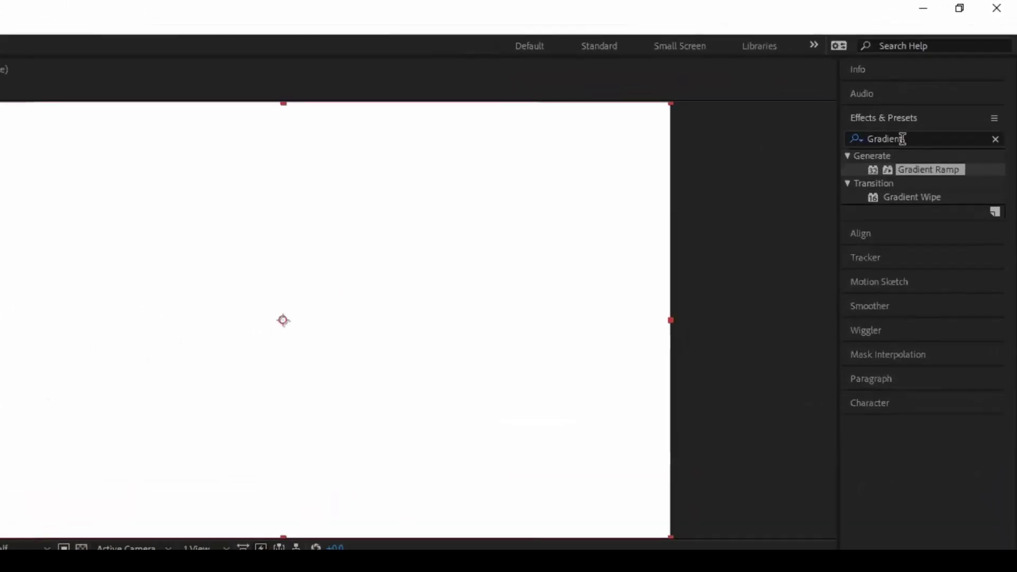
Apply the Gradient Ramp effect to the BG solid.
left_click(941, 91)
type("Gra")
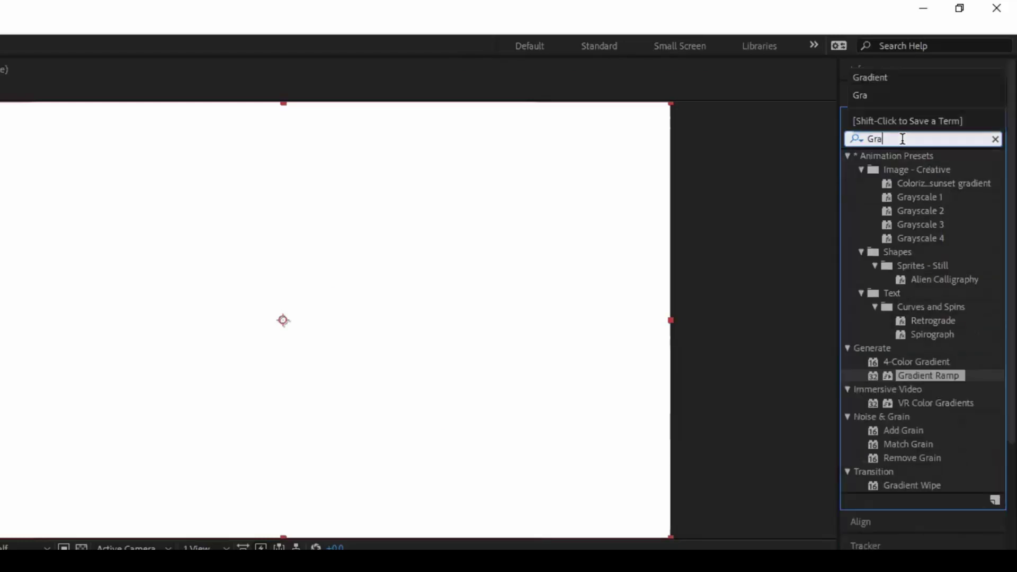
type("dient Ra")
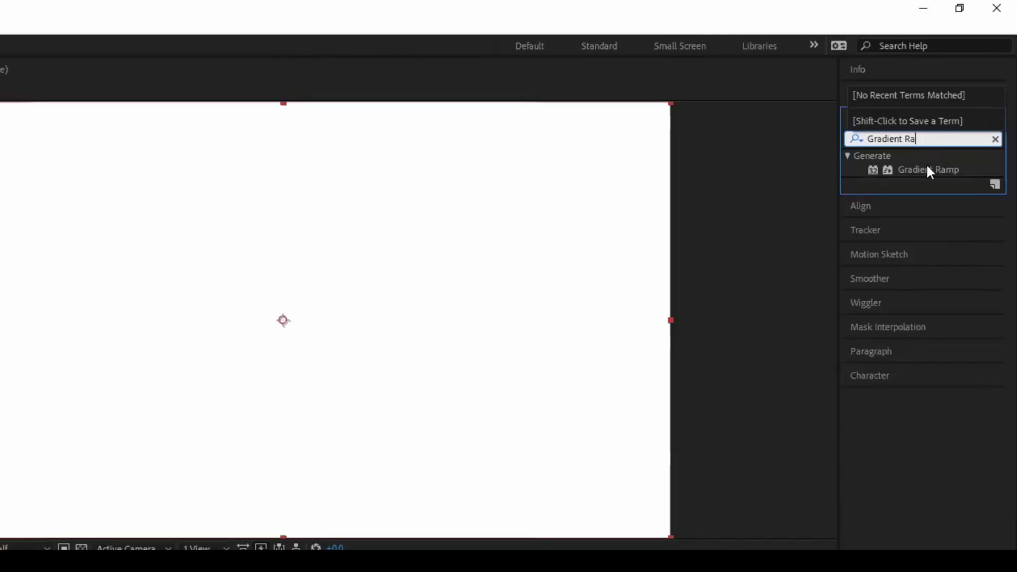
left_click_drag(927, 169, 394, 268)
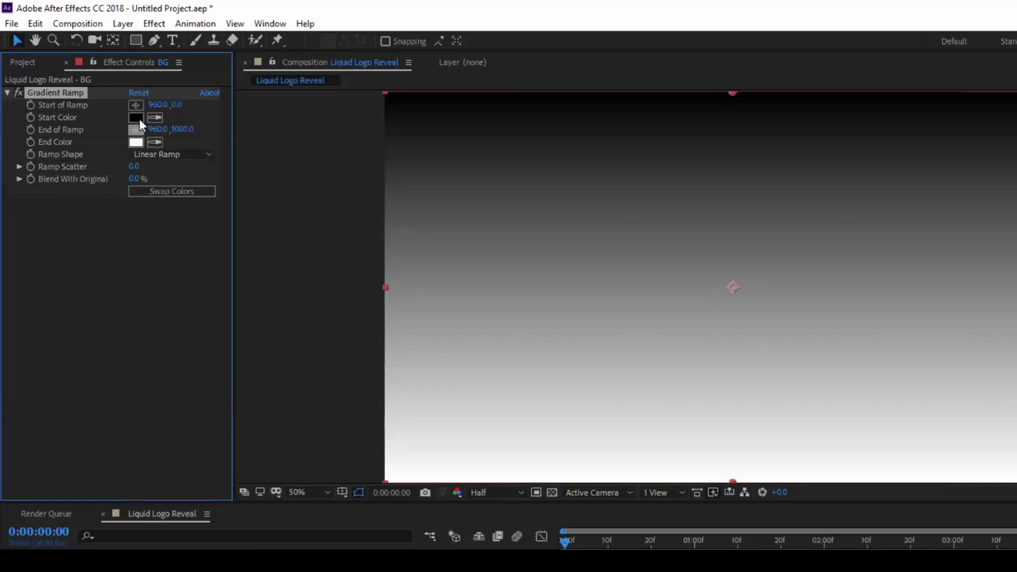
Set the Gradient Ramp start colour to blue (0B05FF) and end colour to grey (706666).
left_click(136, 118)
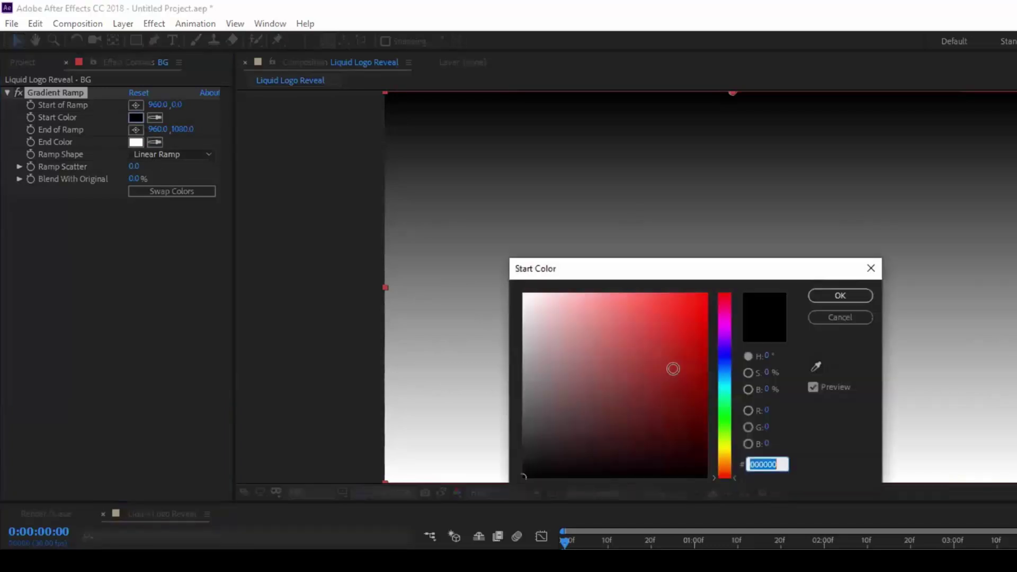
left_click(726, 354)
left_click_drag(671, 345, 703, 292)
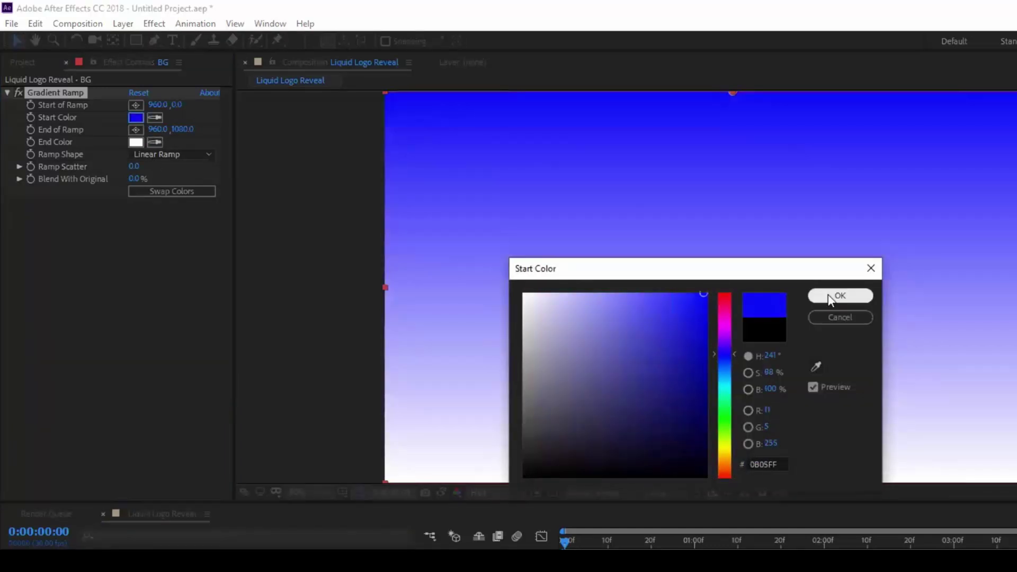
left_click(830, 297)
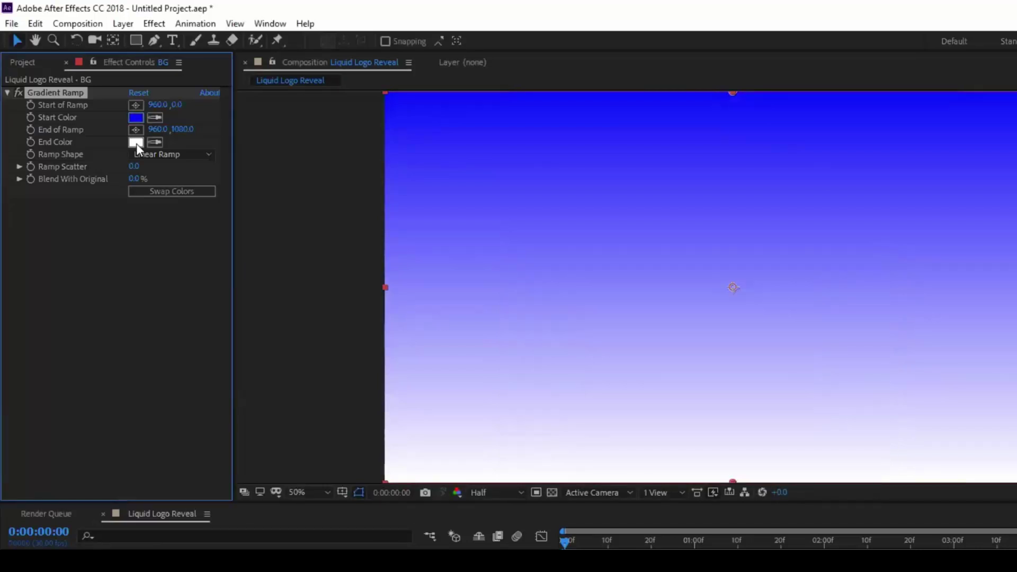
left_click(136, 143)
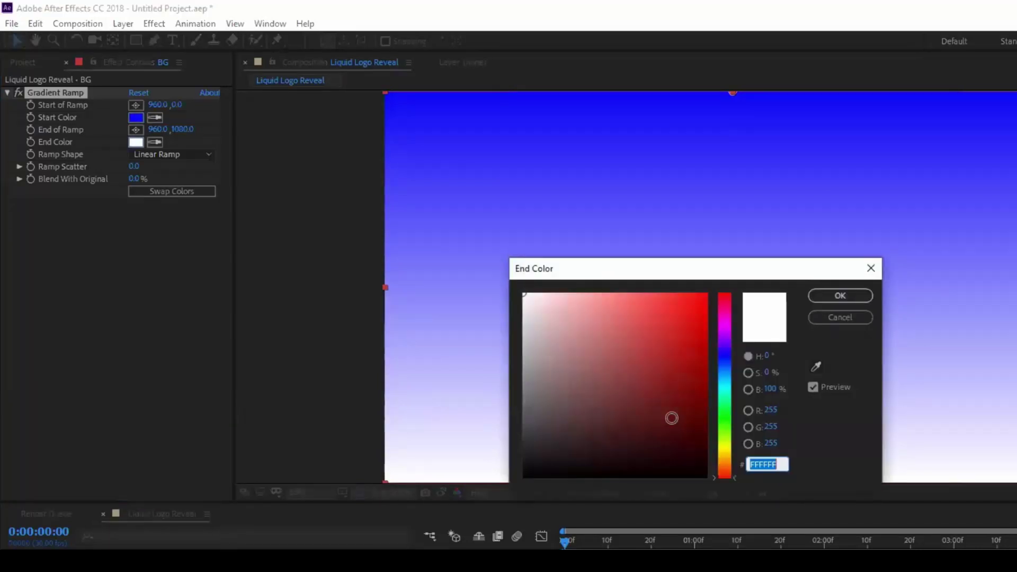
mouse_move(571, 374)
left_mouse_down()
mouse_move(519, 420)
mouse_move(513, 381)
left_mouse_up()
left_click(827, 298)
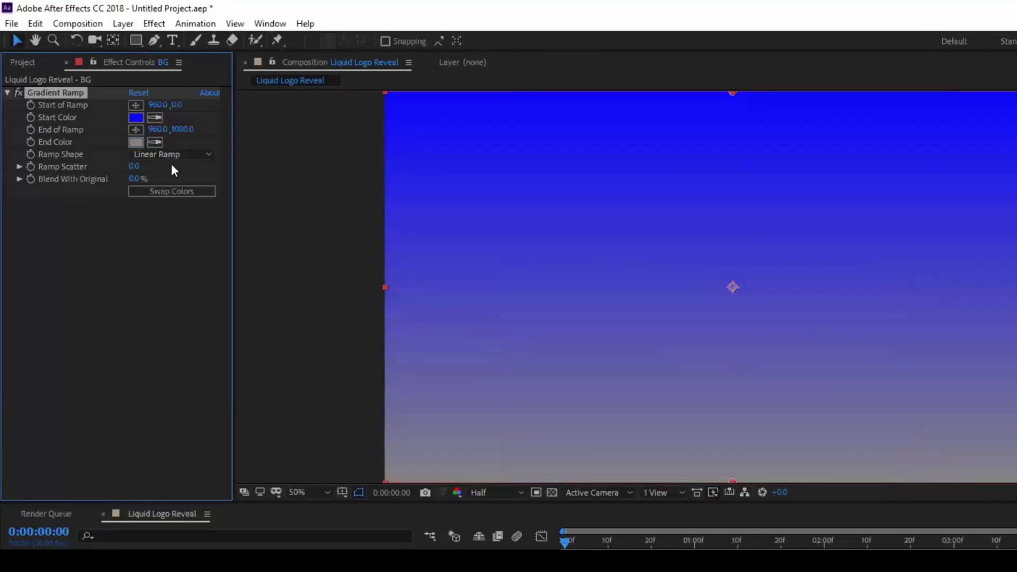
Make the ramp radial with swapped colours, End of Ramp X 3000 and Start of Ramp Y 540.
left_click(175, 158)
left_click(167, 187)
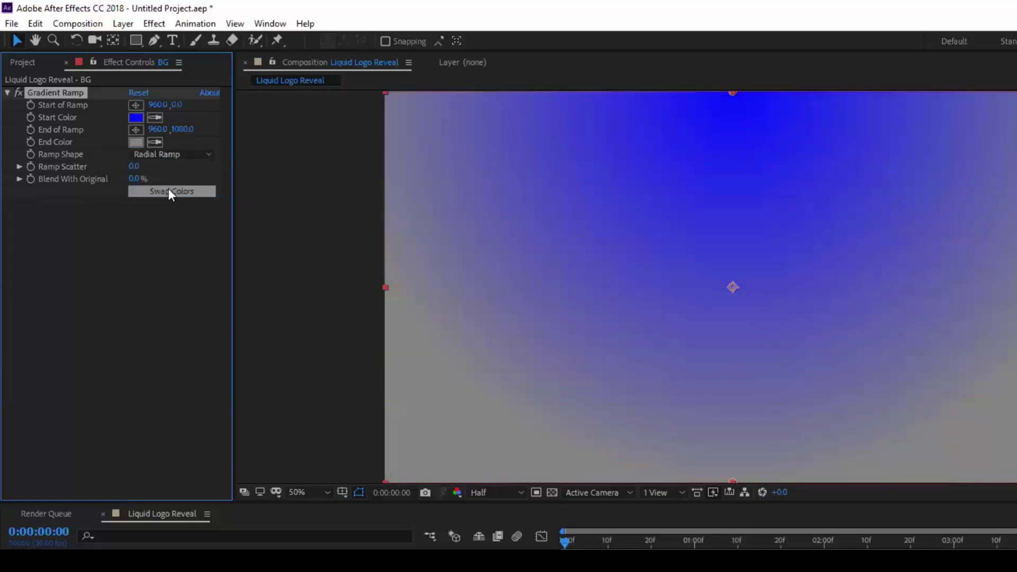
left_click(170, 192)
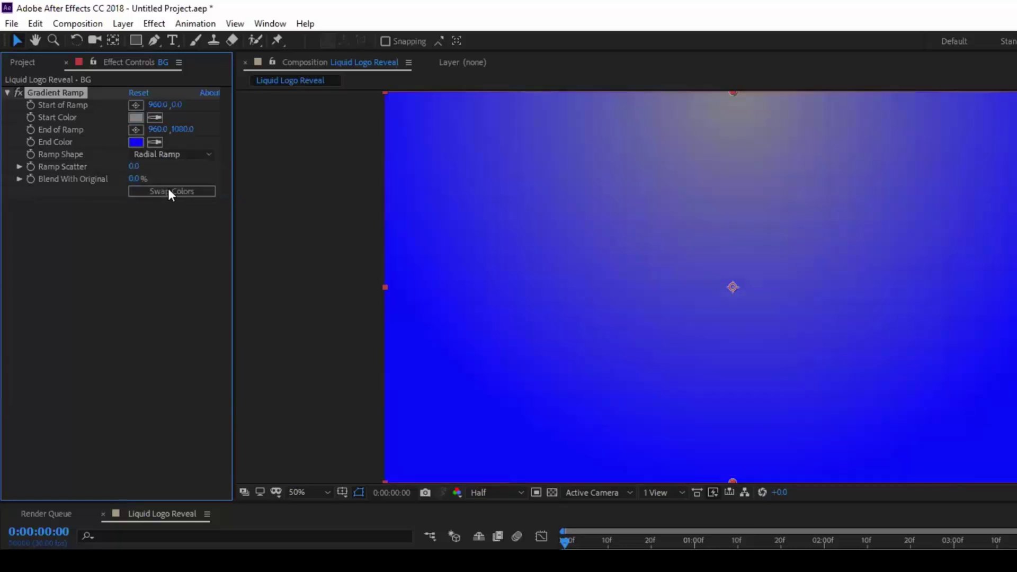
left_click(154, 129)
type("3000")
key("Return")
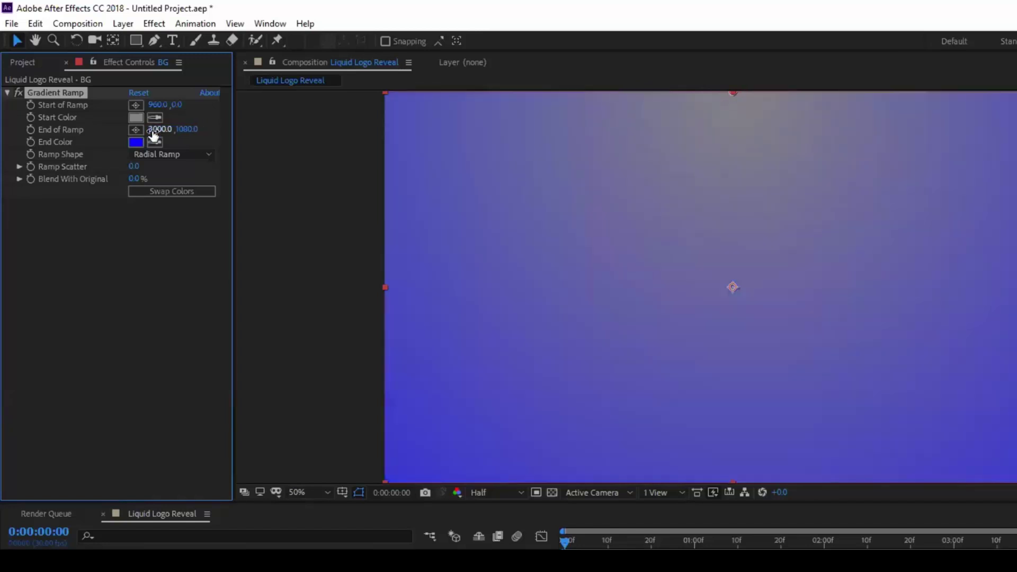
left_click(176, 104)
type("540")
key("Return")
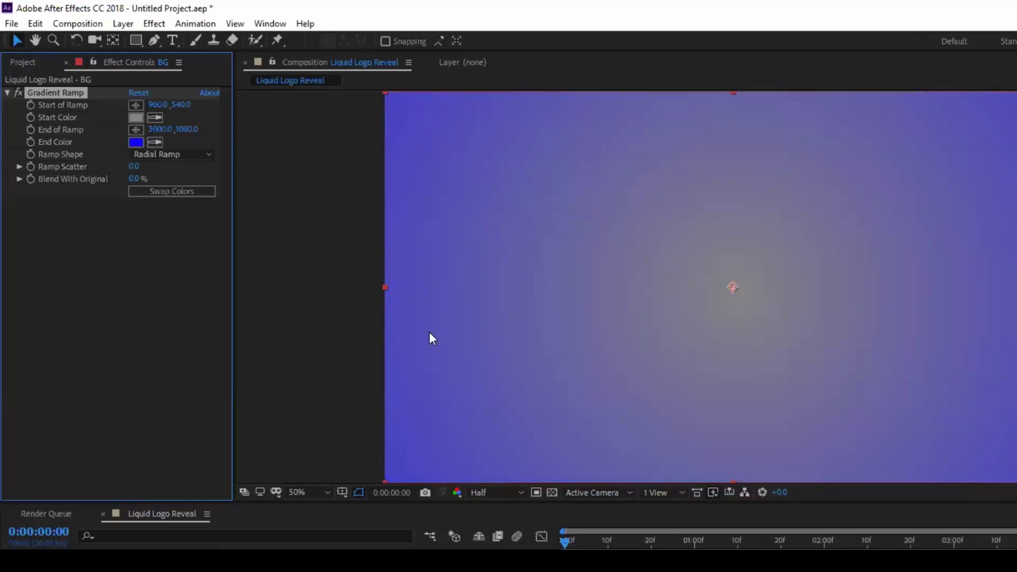
left_click(343, 307)
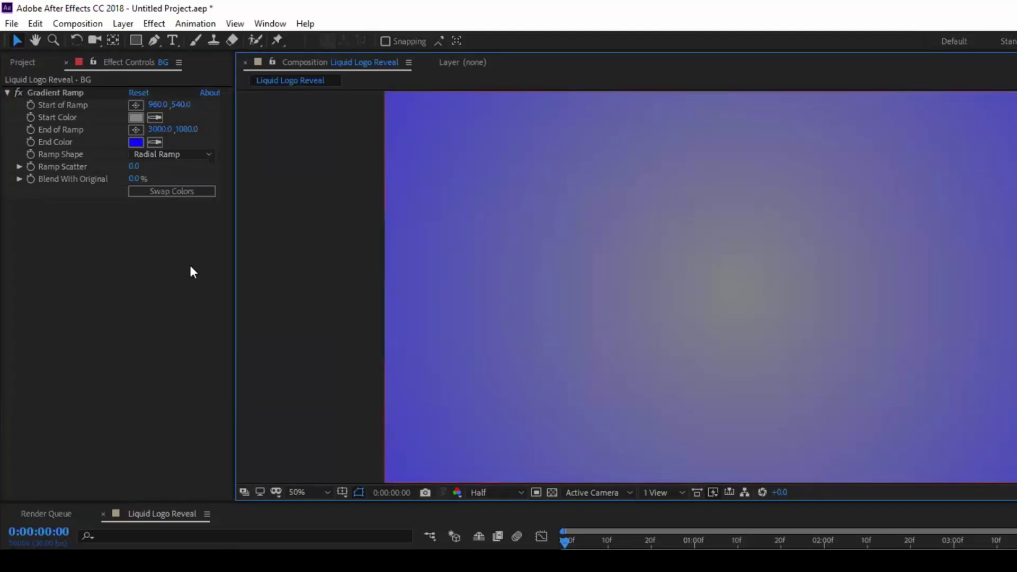
left_click(25, 62)
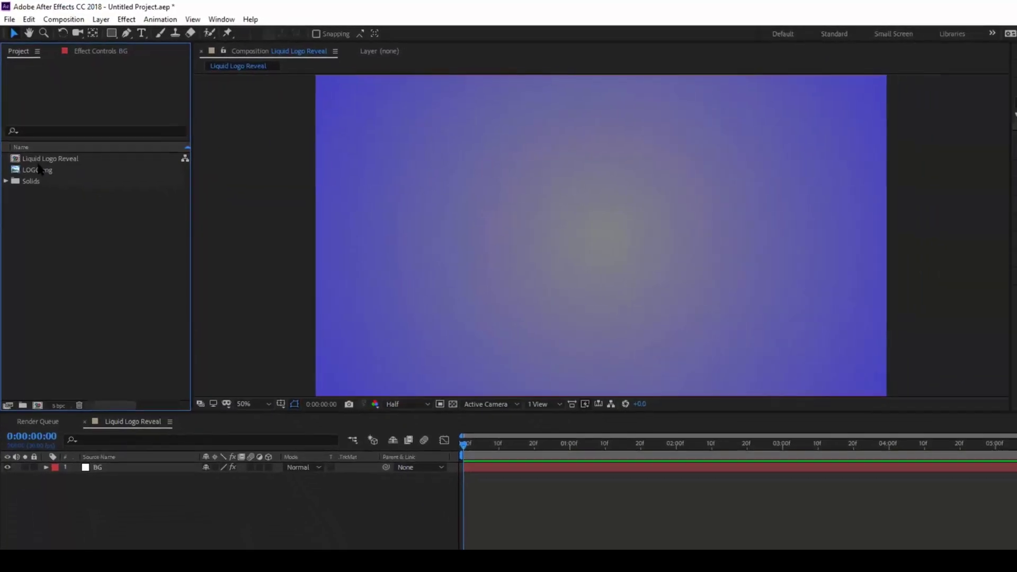
Place LOGO.png into the composition and nudge the balloon logo slightly upward.
left_click(39, 169)
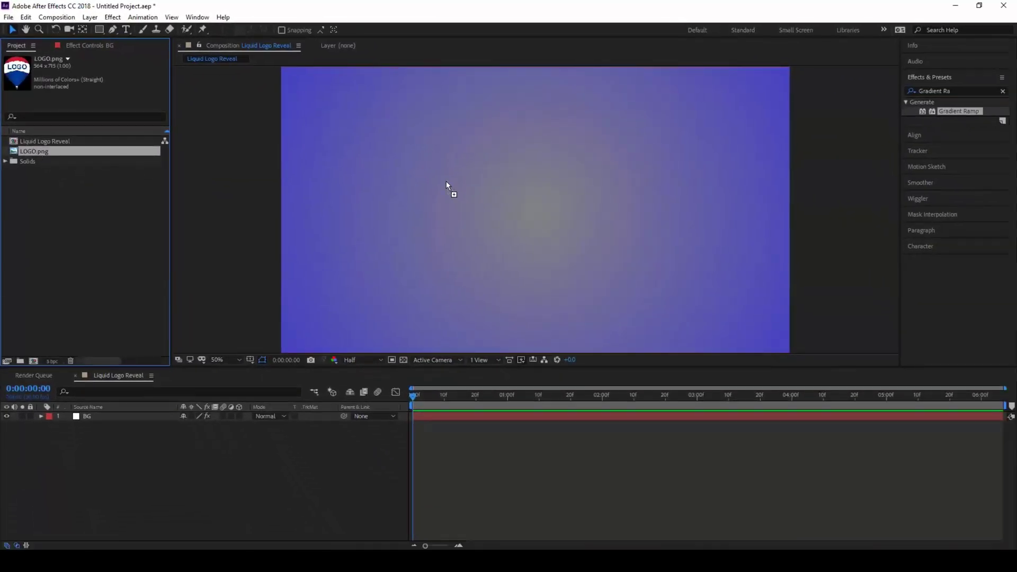
left_click_drag(446, 182, 527, 216)
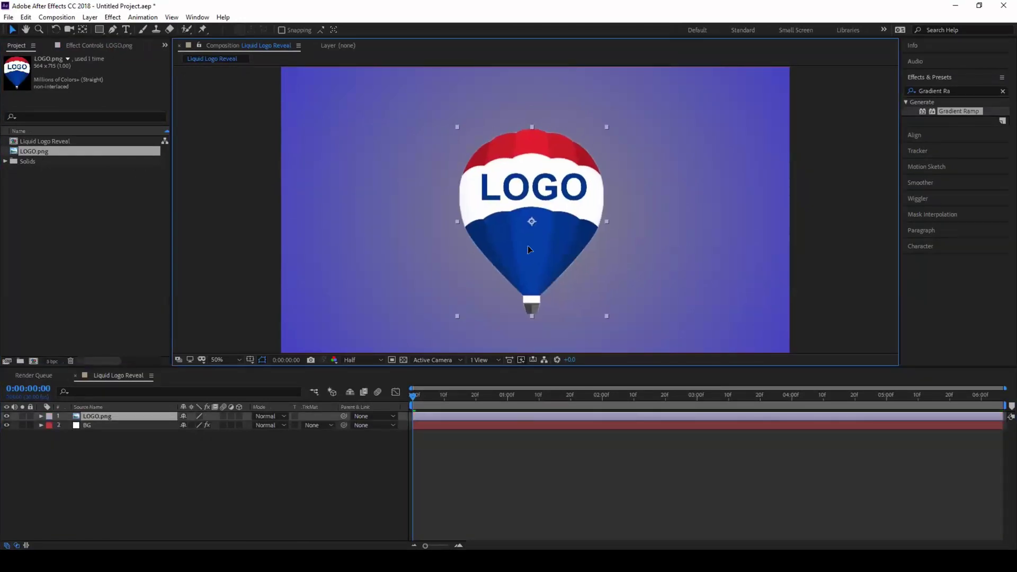
key("Return")
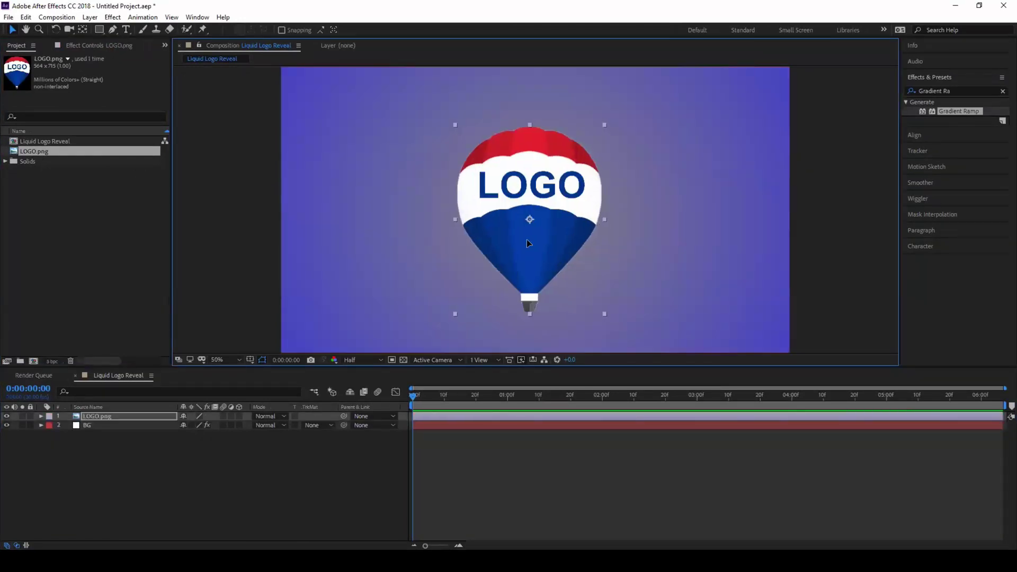
left_click_drag(527, 239, 526, 237)
Pre-compose the LOGO.png layer as 'Logo', moving all attributes into the new composition.
left_click(95, 415)
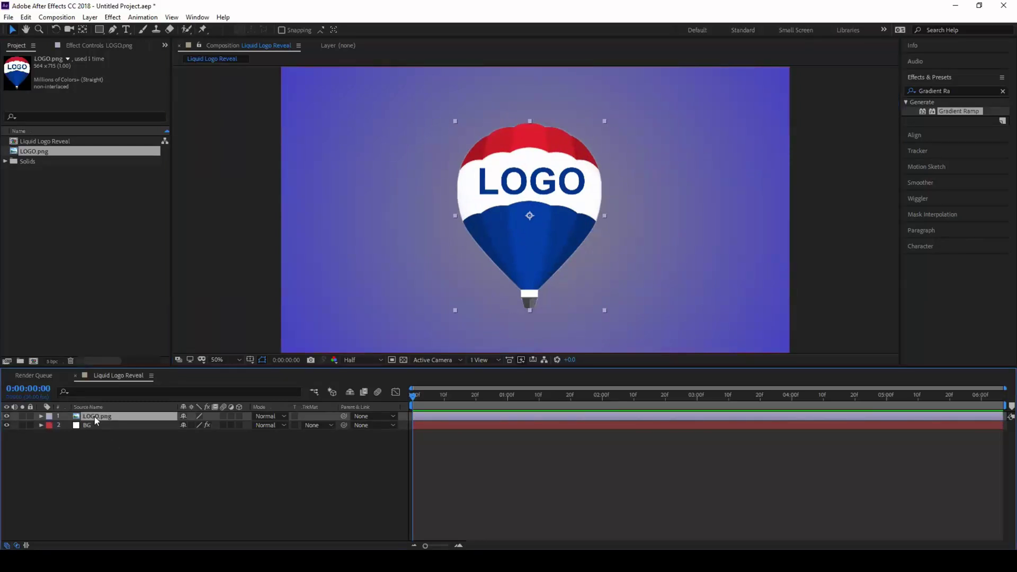
right_click(94, 416)
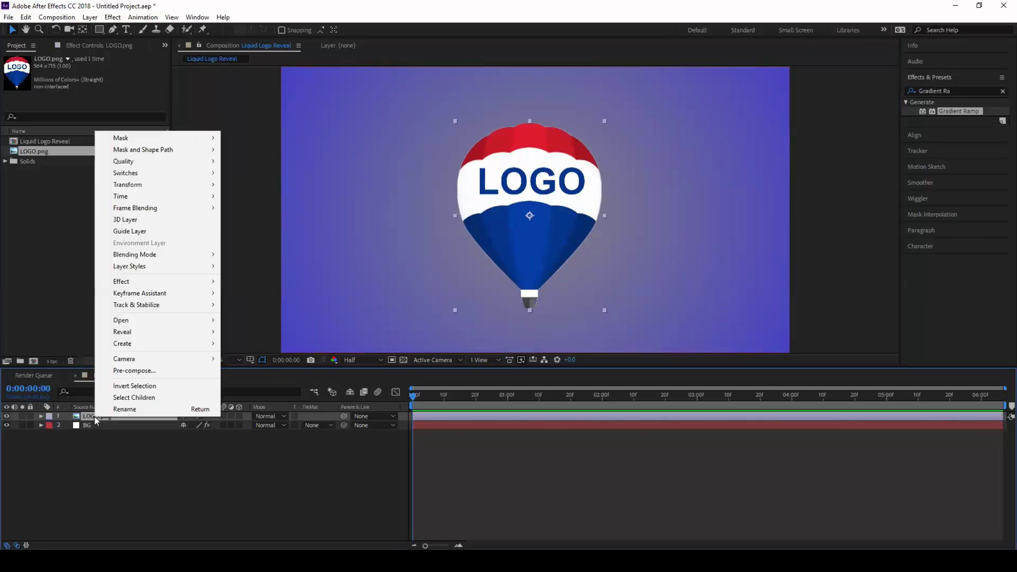
left_click(132, 370)
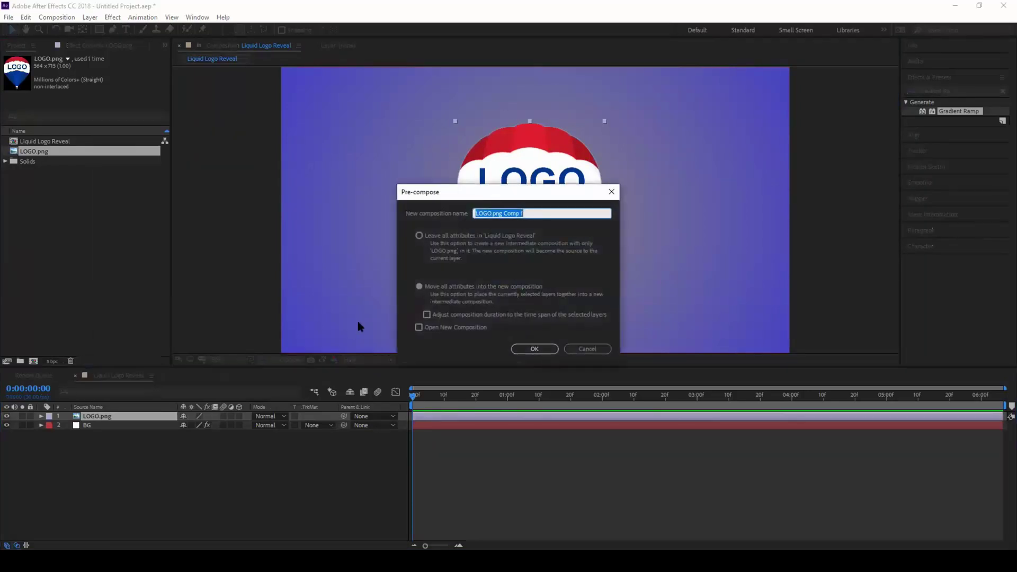
type("Logo")
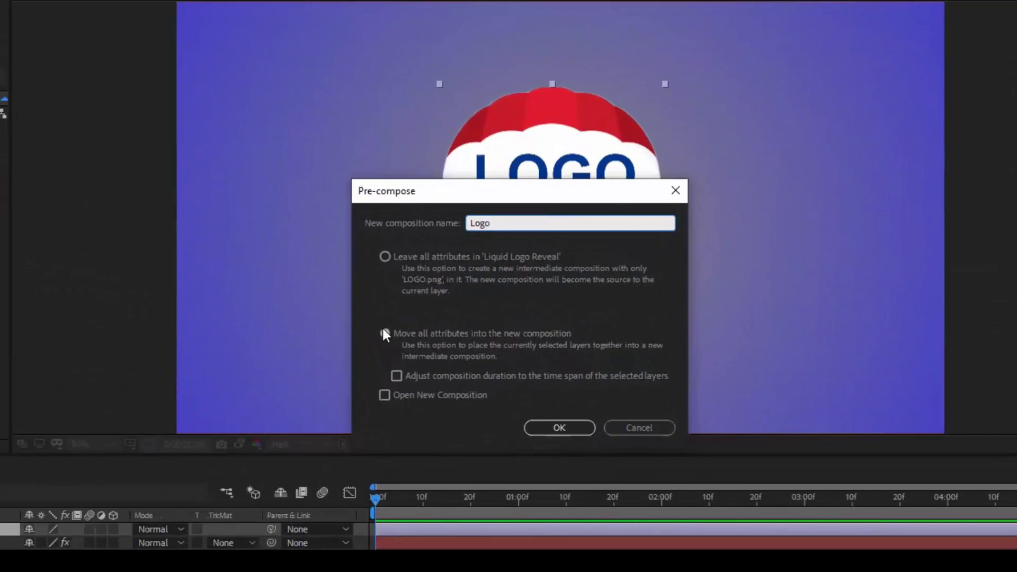
left_click(399, 330)
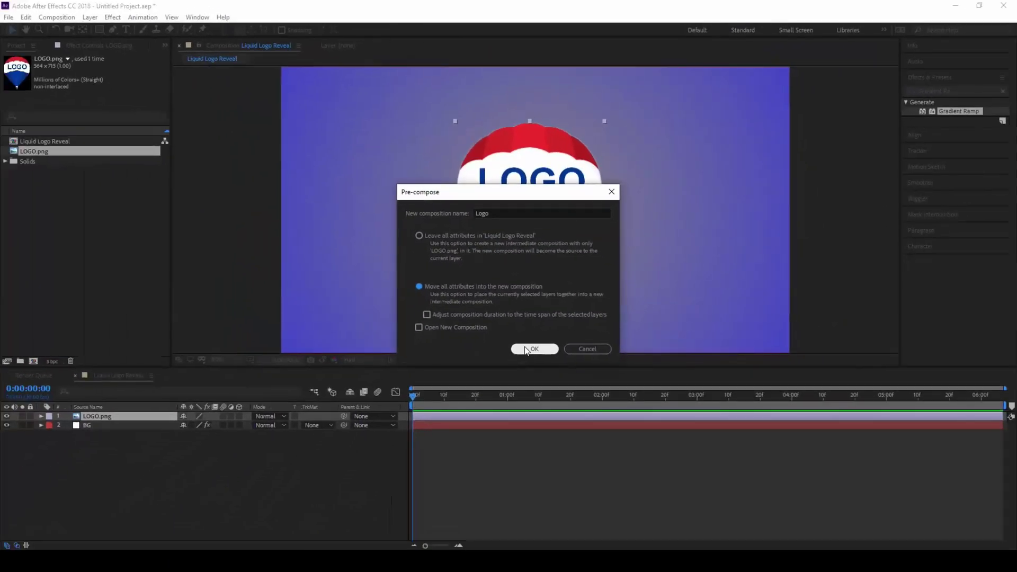
left_click(534, 348)
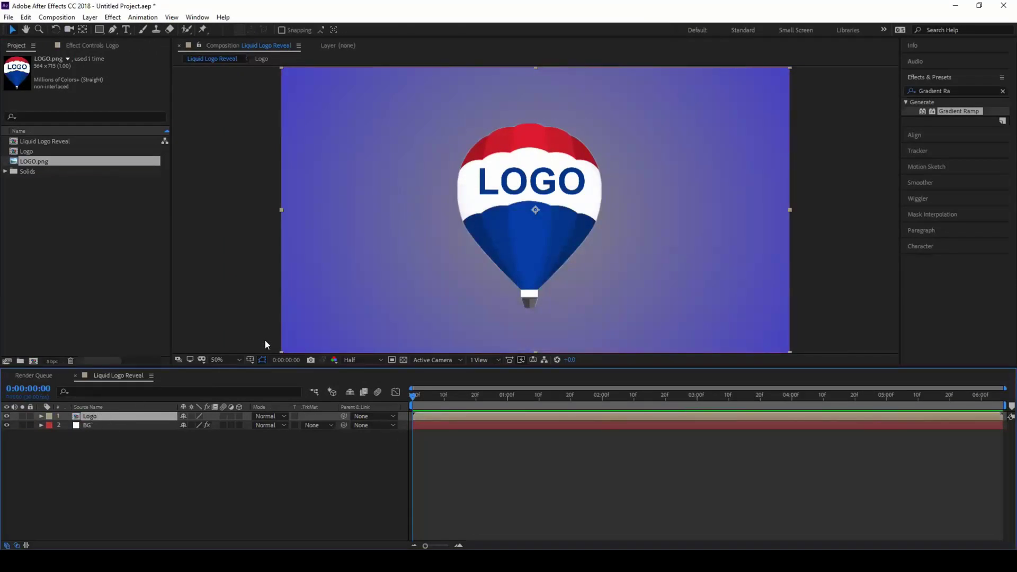
Draw a blue rectangle on a new shape layer over the lower half, with stroke width 0 px.
left_click(89, 17)
mouse_move(106, 29)
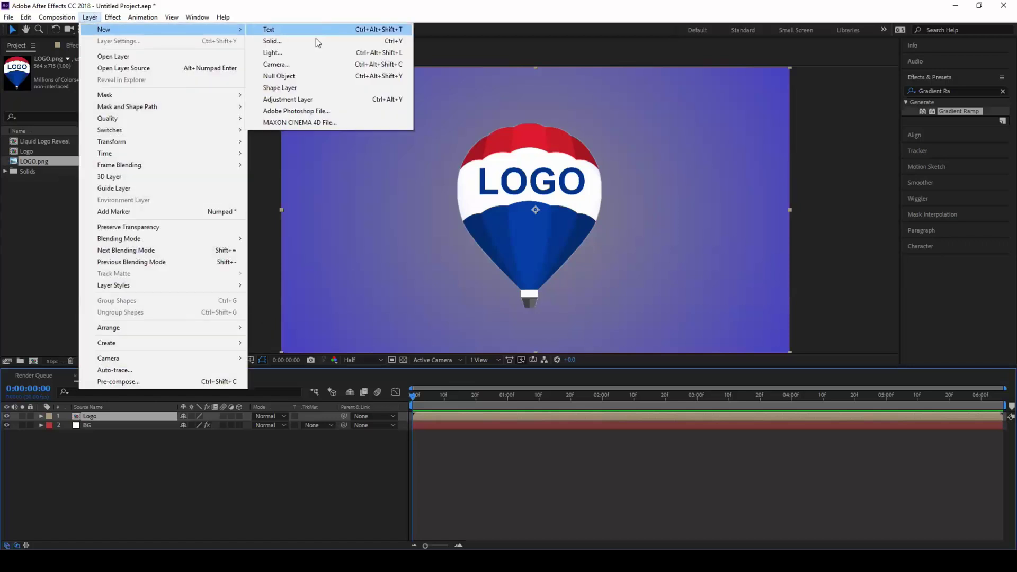
left_click(280, 88)
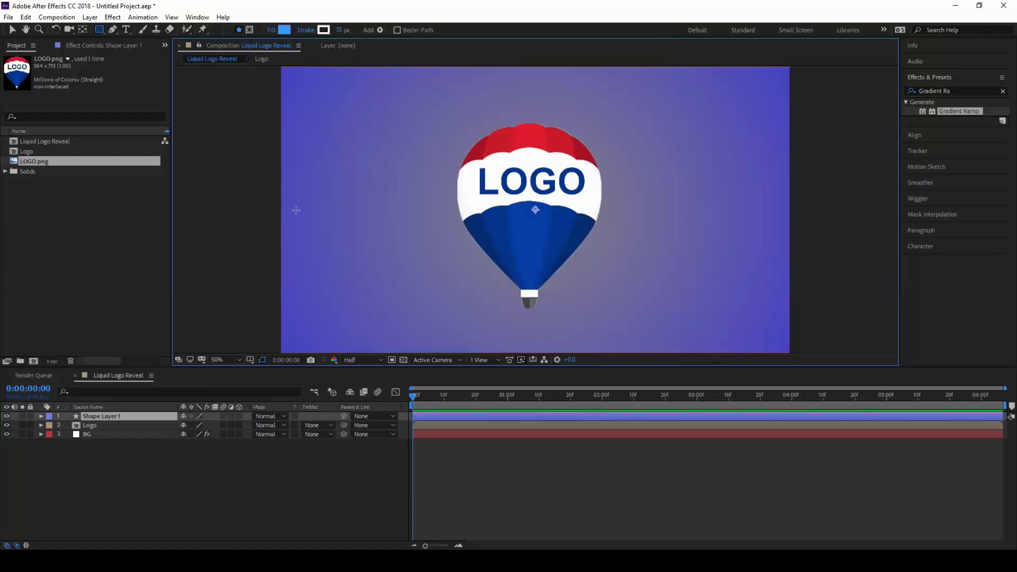
left_click_drag(242, 184, 820, 375)
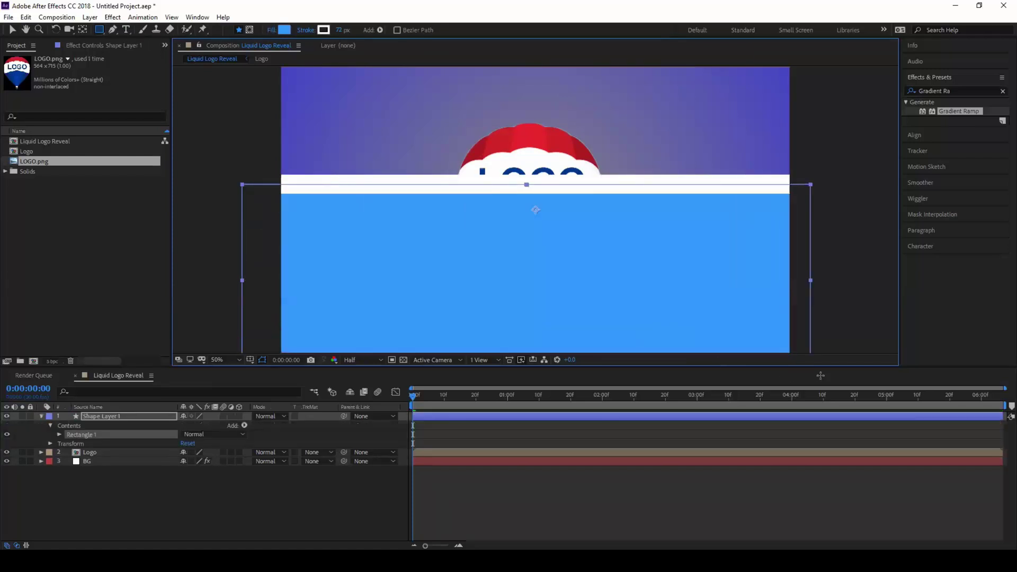
key("comma")
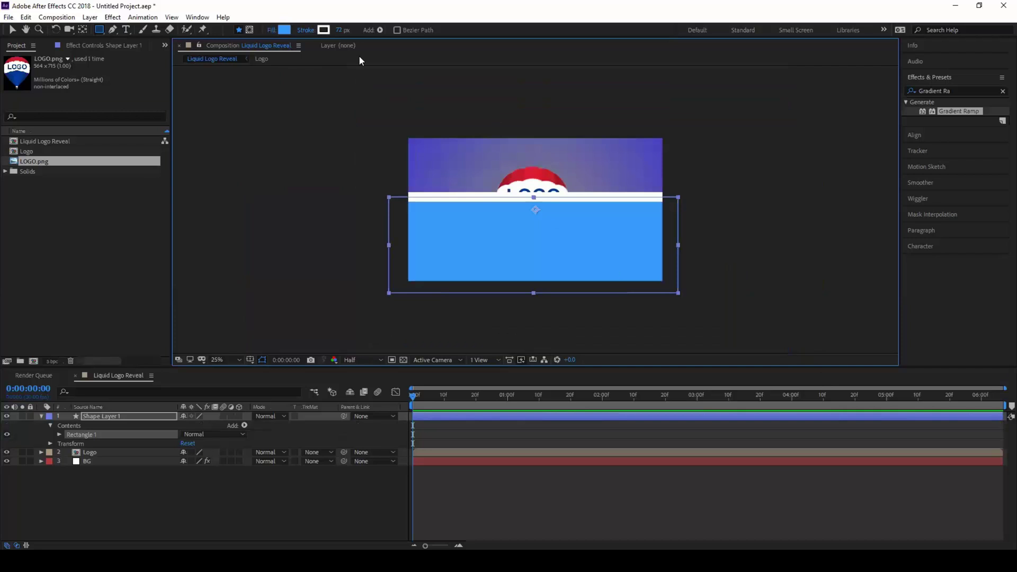
left_click_drag(339, 30, 336, 31)
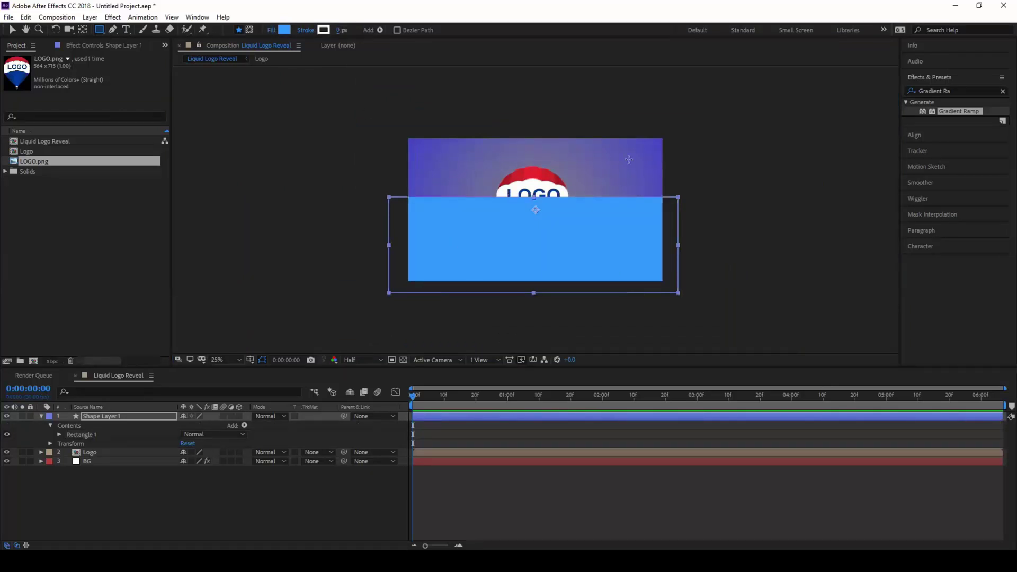
double_click(936, 90)
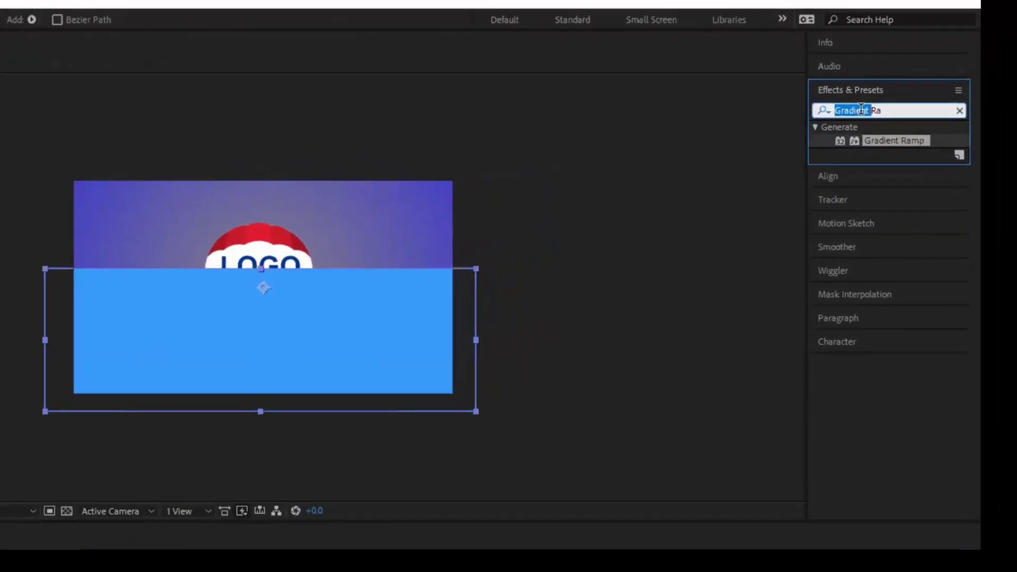
Apply Wave Warp from Effects & Presets to the blue rectangle layer.
type("Wav")
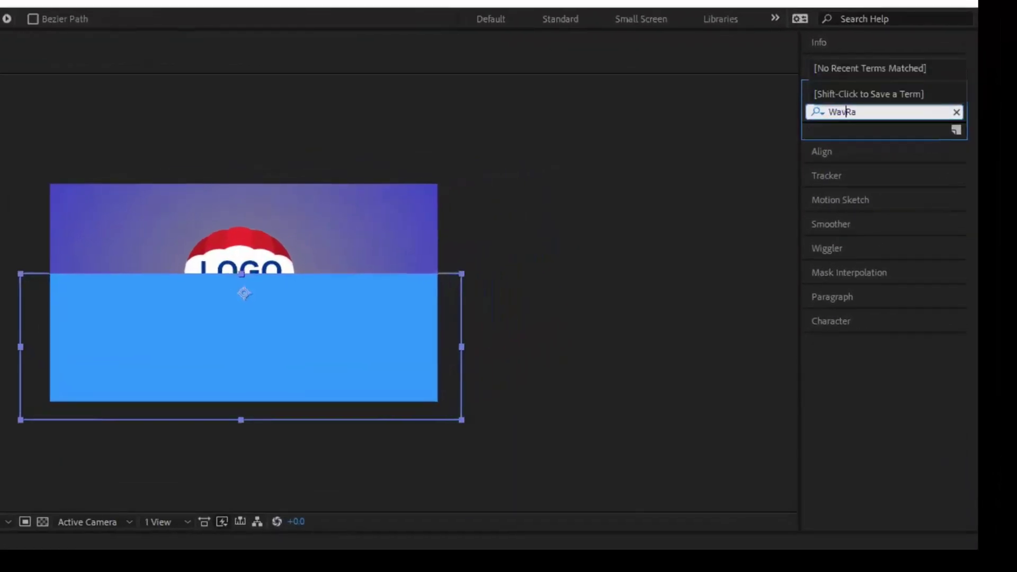
type("e")
key("Delete")
key("Delete")
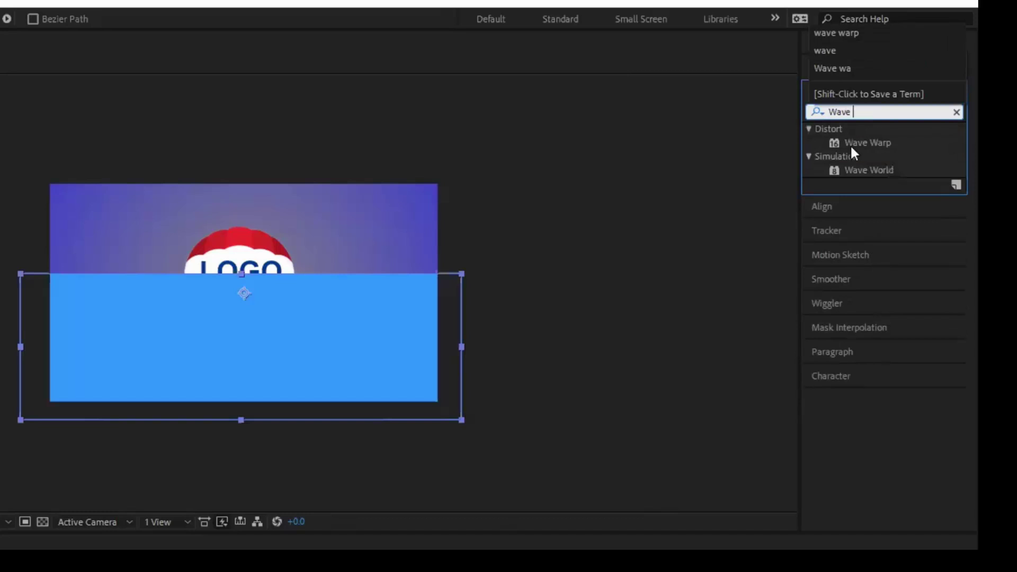
left_click_drag(851, 148, 268, 346)
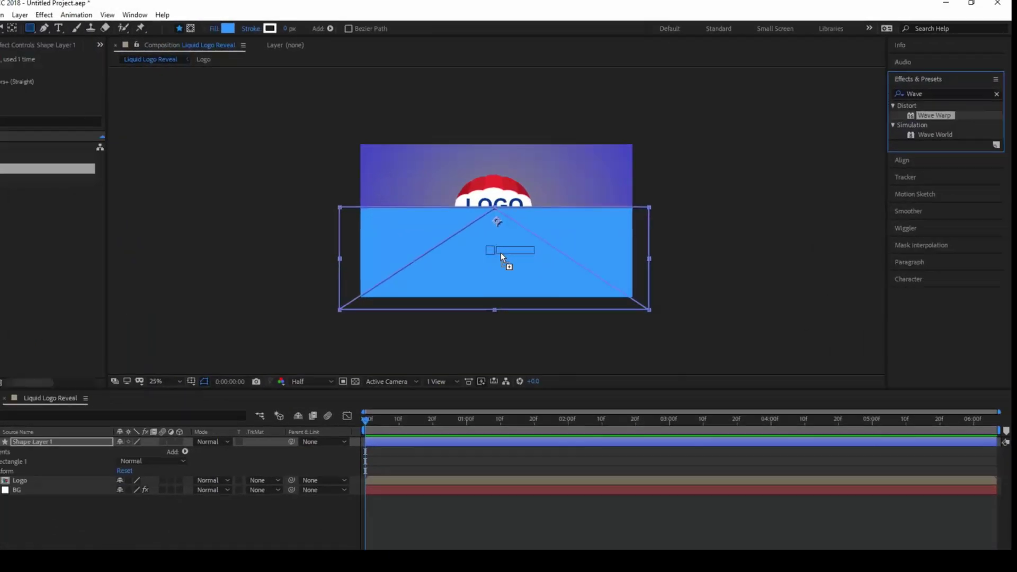
left_click_drag(534, 239, 535, 239)
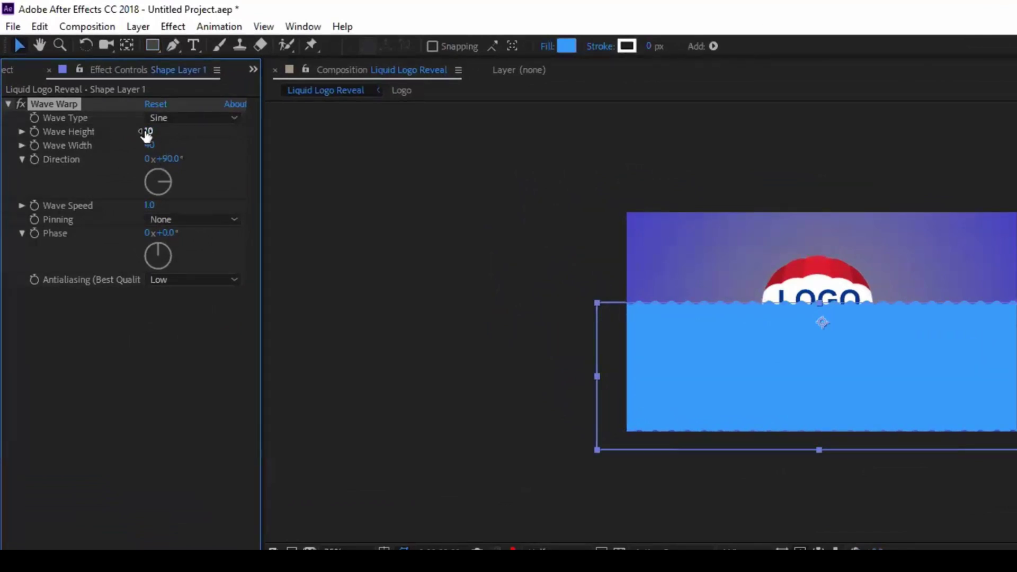
Set Wave Height to 90 and Wave Width to 250, then preview the waves.
left_click_drag(146, 135, 216, 137)
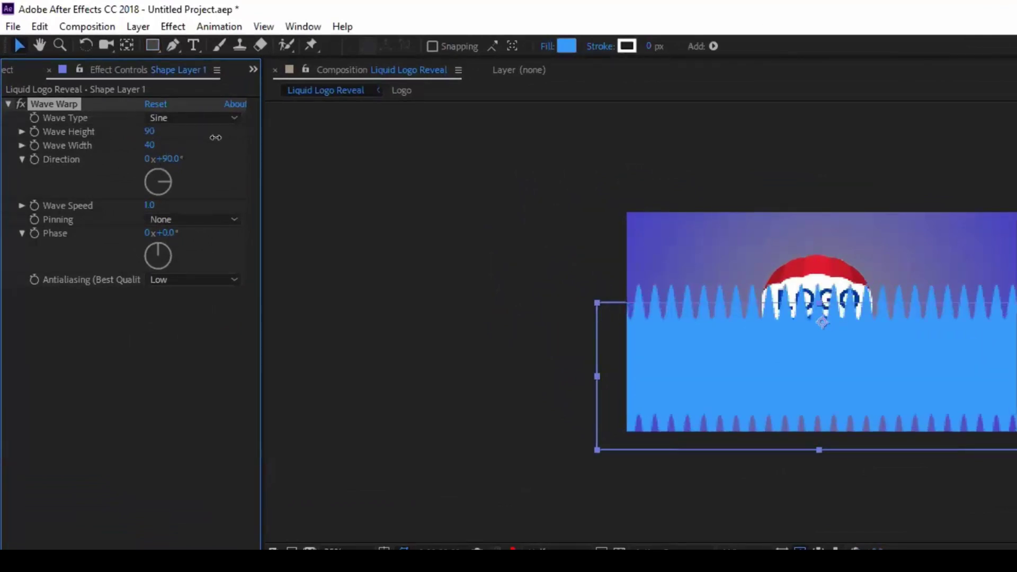
left_click_drag(152, 152, 147, 152)
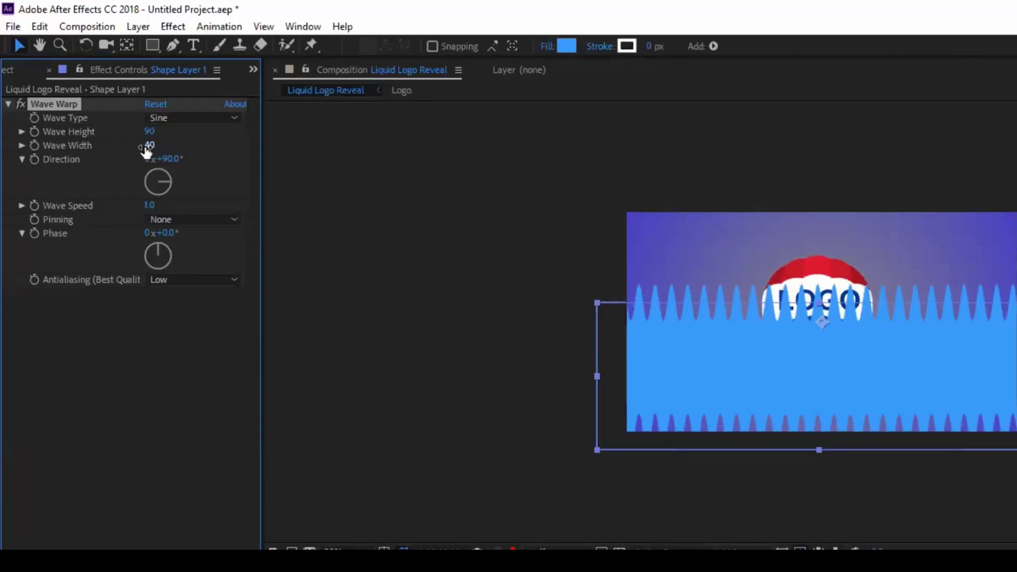
type("250")
key("Return")
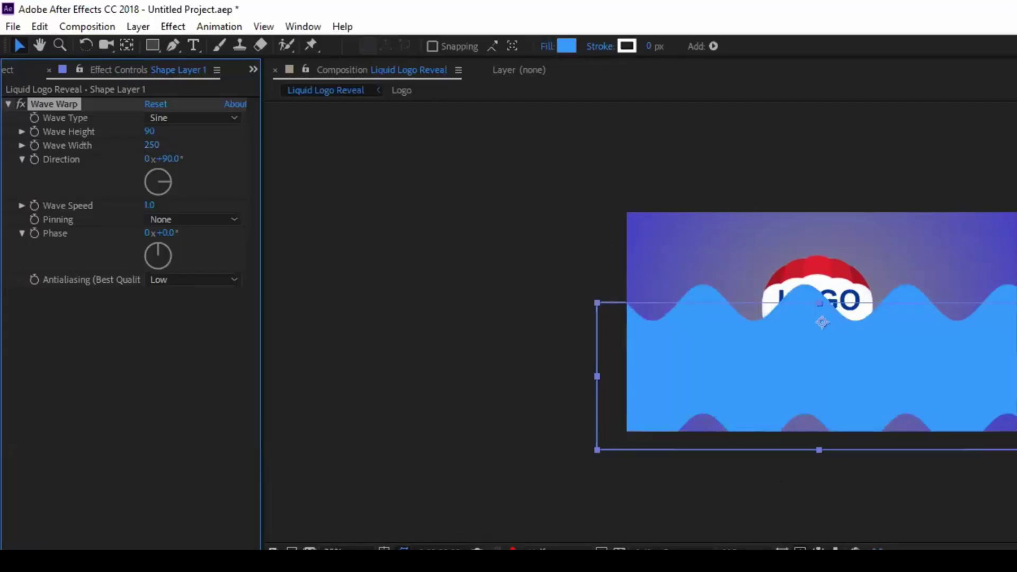
key("space")
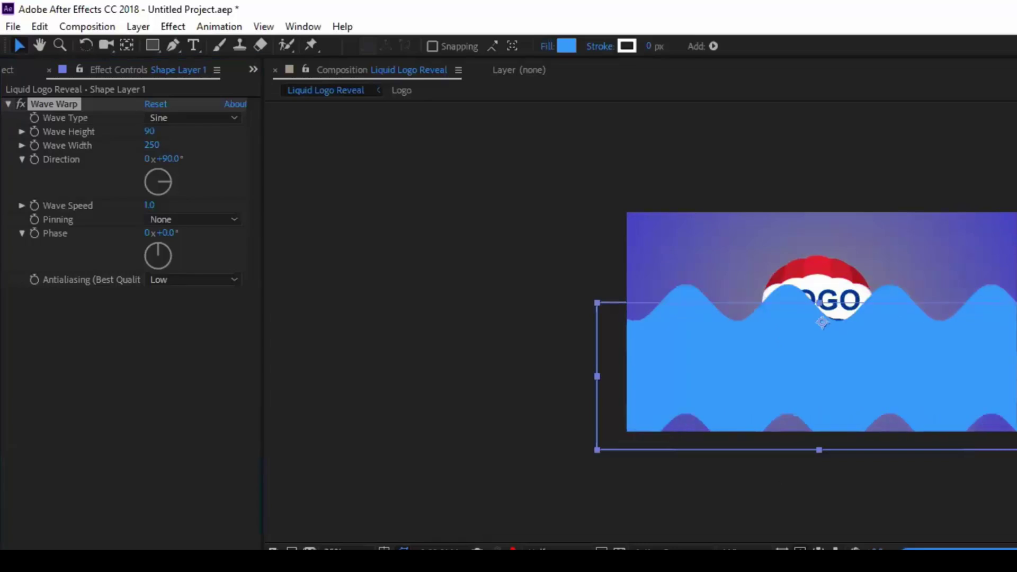
key("space")
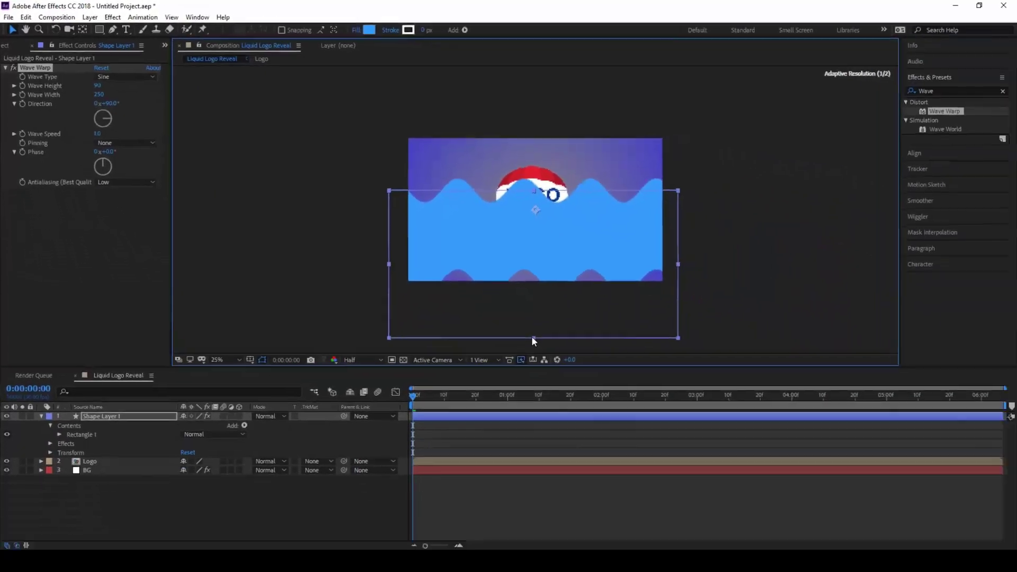
left_click_drag(532, 339, 532, 342)
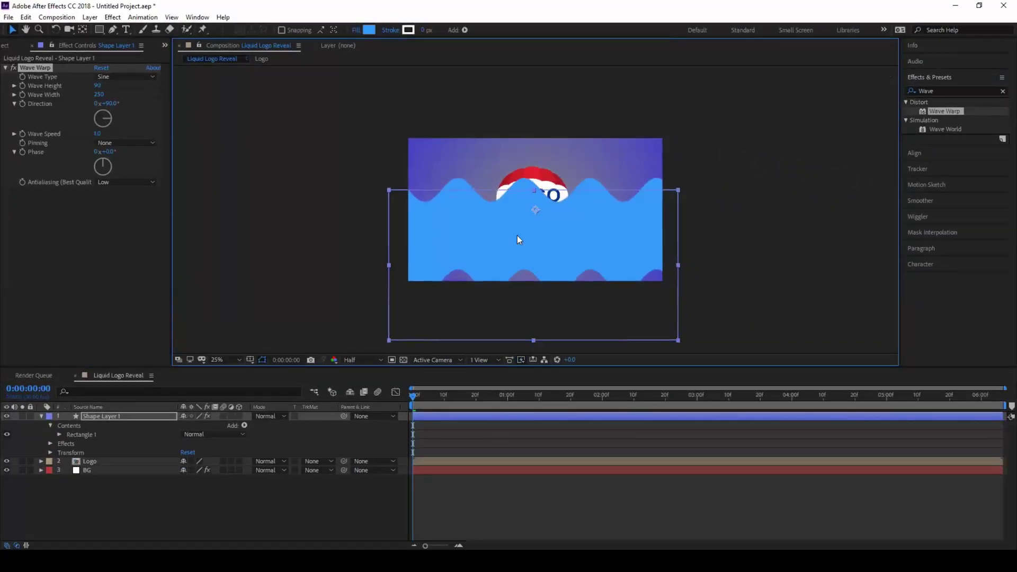
Keyframe Shape Layer 1's Position below the logo at 0s and covering it at 0:00:02:29.
left_click(48, 452)
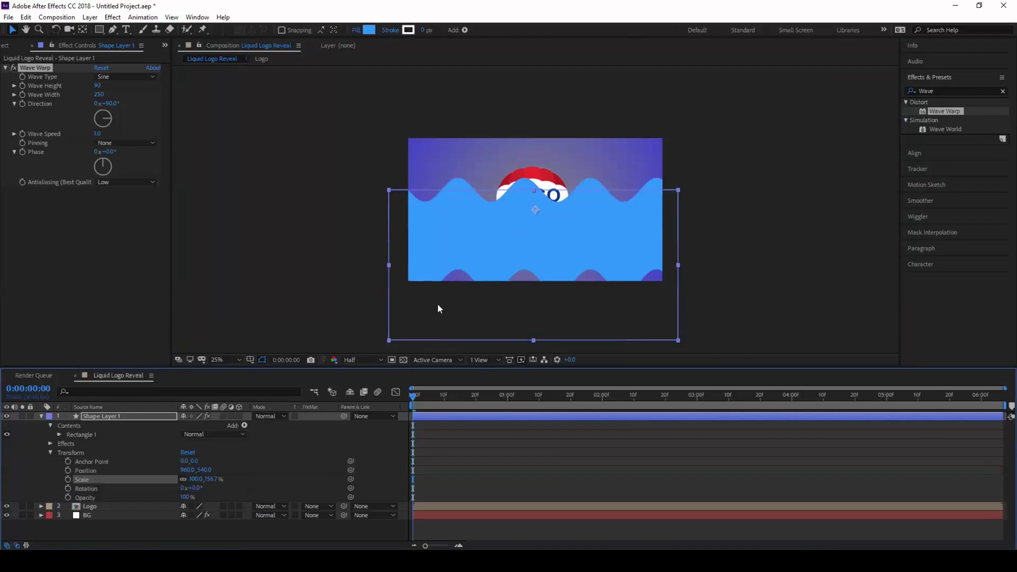
left_click_drag(472, 252, 464, 324)
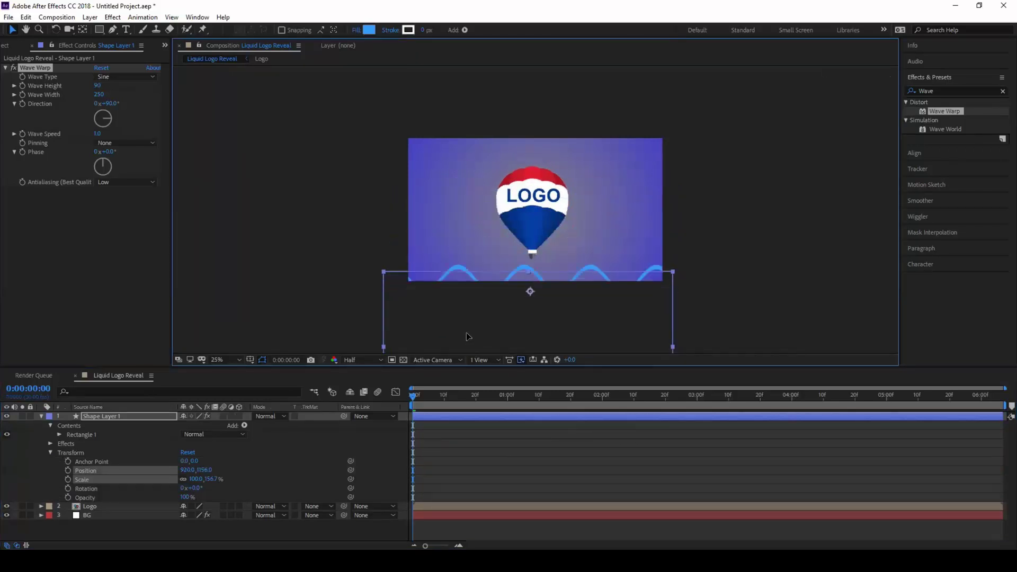
left_click(67, 470)
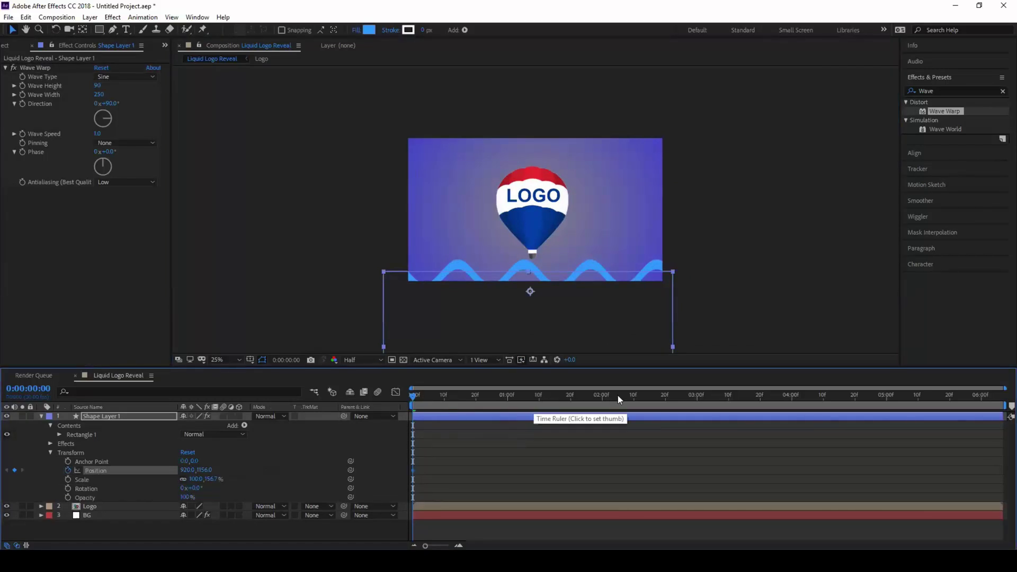
left_click(693, 394)
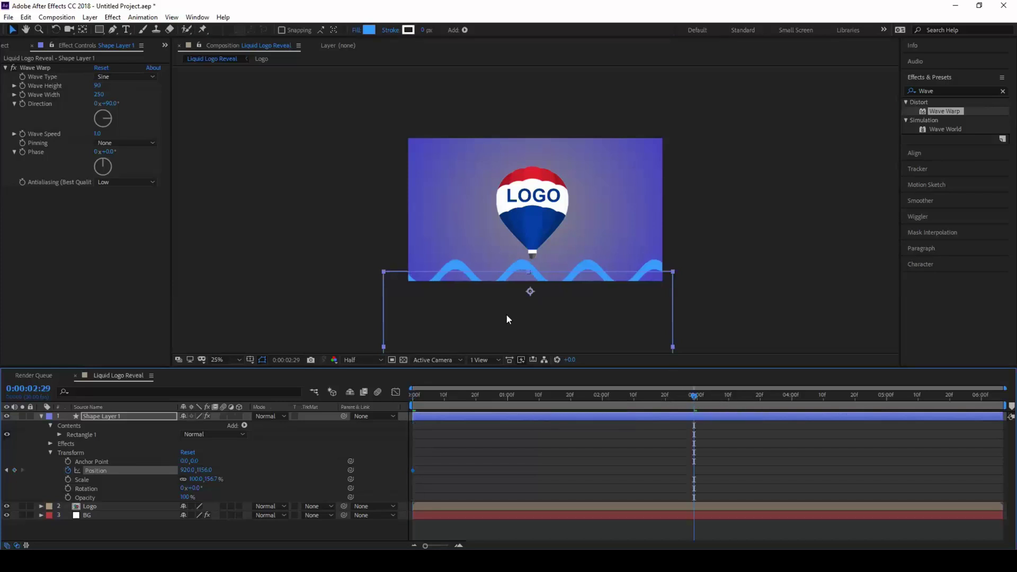
left_click_drag(501, 336, 507, 209)
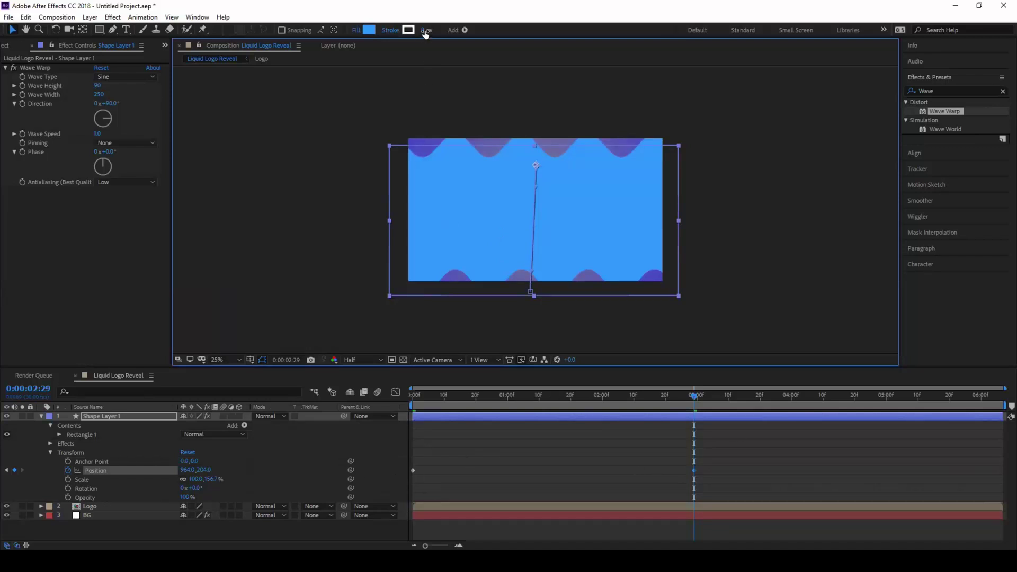
Give the wave shape a visible bright cyan outline stroke.
left_click_drag(422, 31, 451, 31)
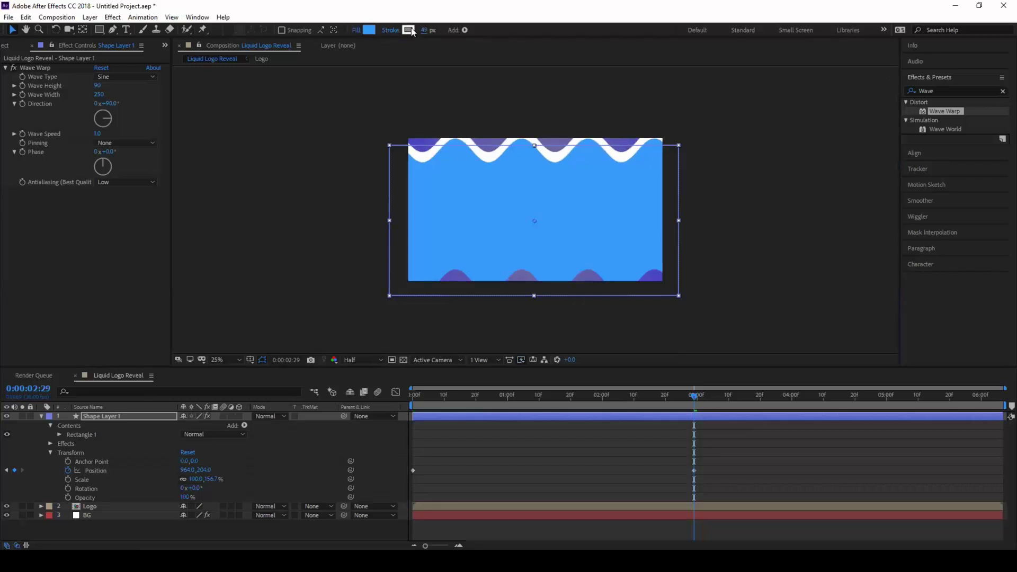
left_click(413, 32)
left_click(529, 281)
left_click_drag(475, 240, 520, 214)
left_click(613, 216)
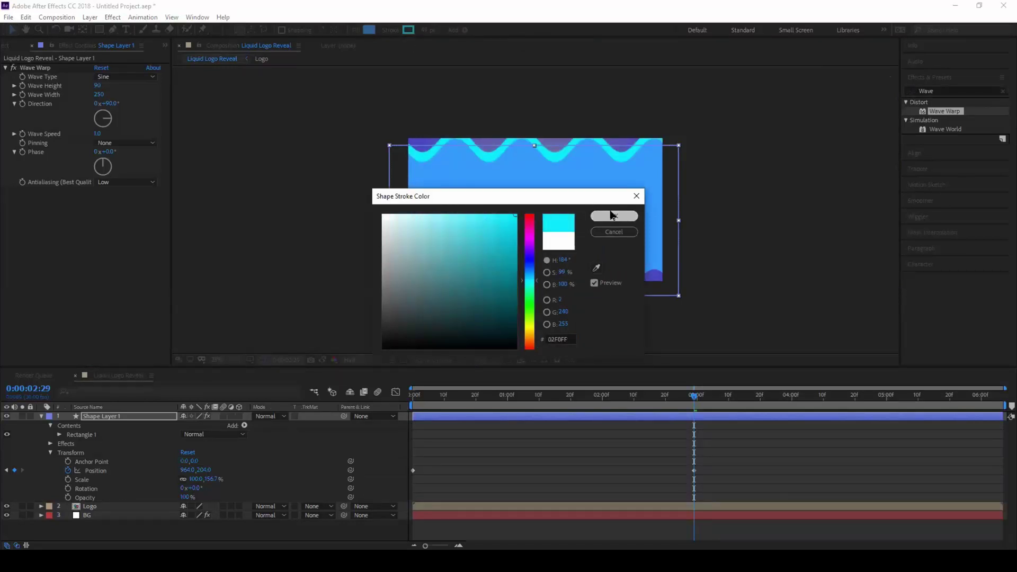
Return to the start and scrub through to watch the wave rise toward the logo.
left_click(42, 417)
left_click(105, 416)
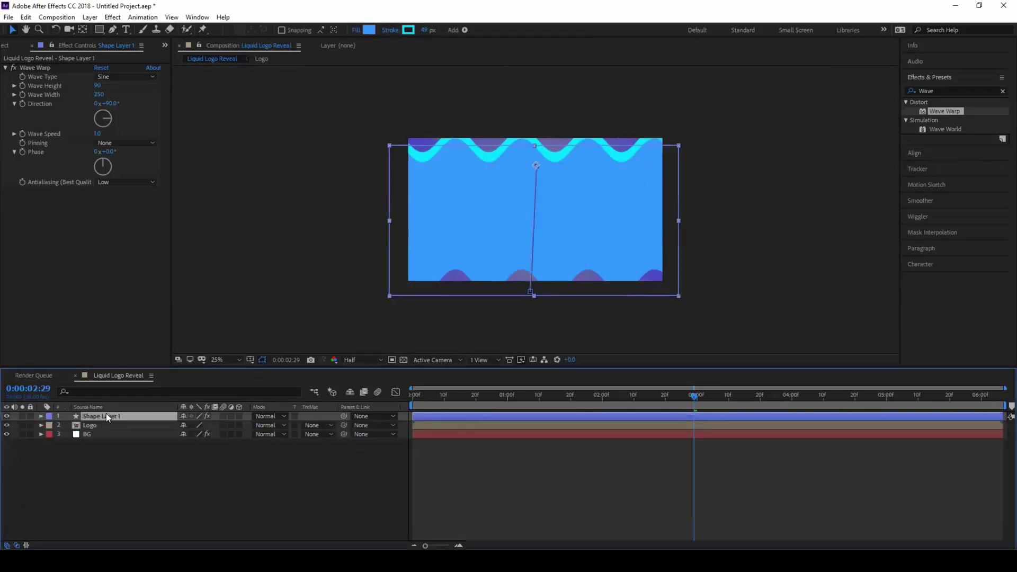
left_click(416, 398)
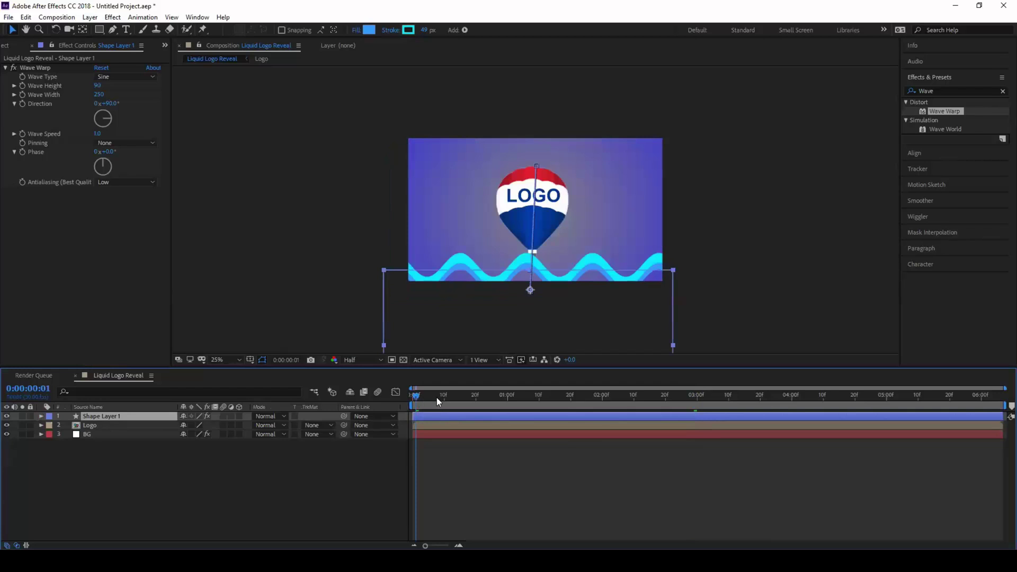
left_click_drag(436, 397, 461, 405)
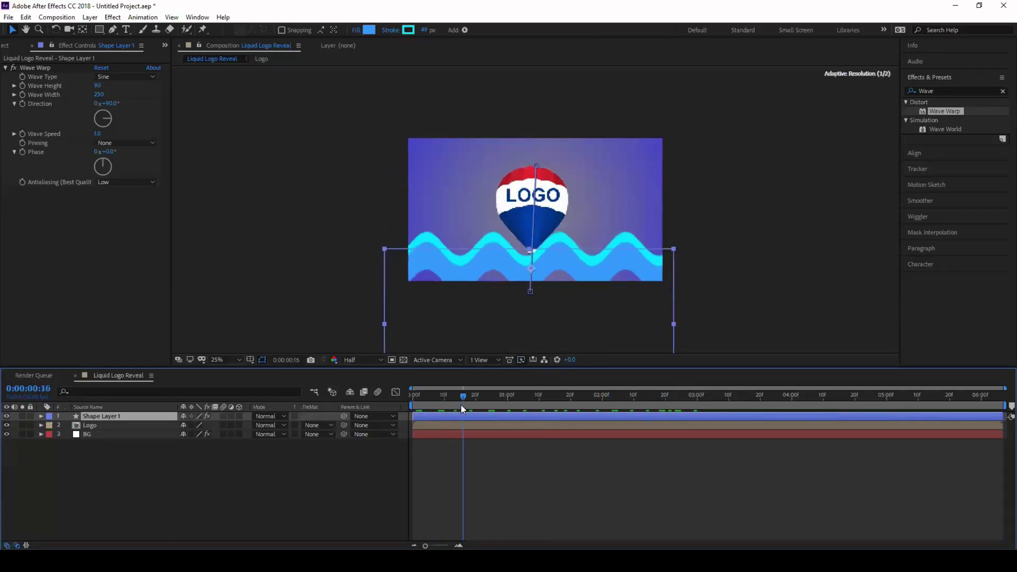
left_click(129, 425)
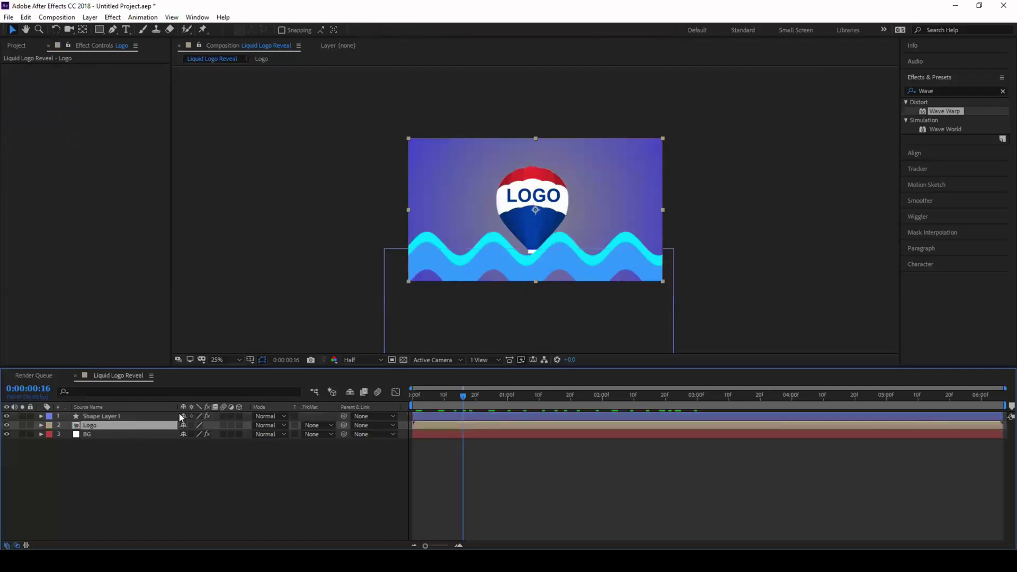
Move Logo above Shape Layer 1 and set Shape Layer 1's track matte to Logo's alpha.
left_click(109, 417)
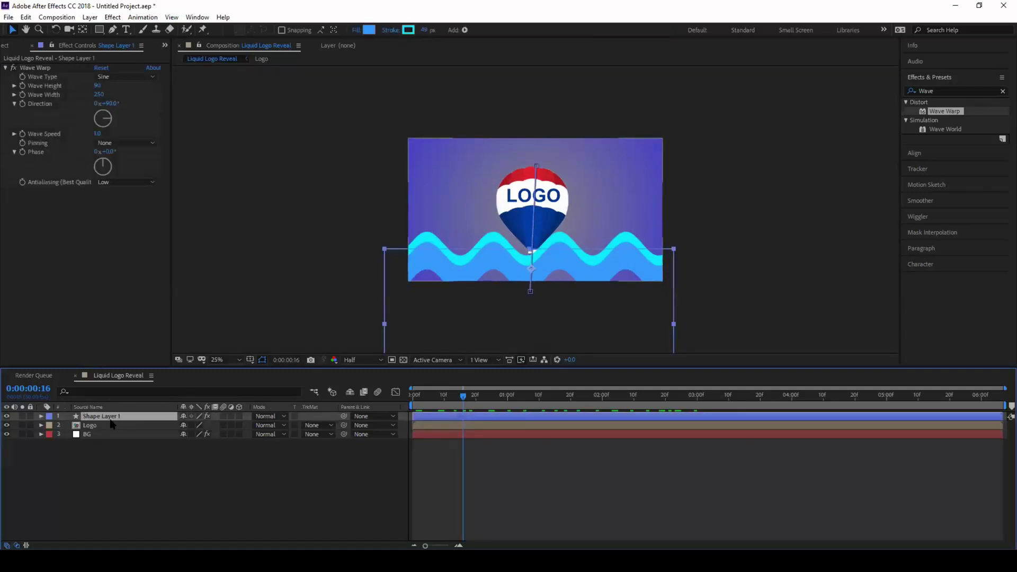
left_click(92, 424)
left_click_drag(91, 425, 91, 414)
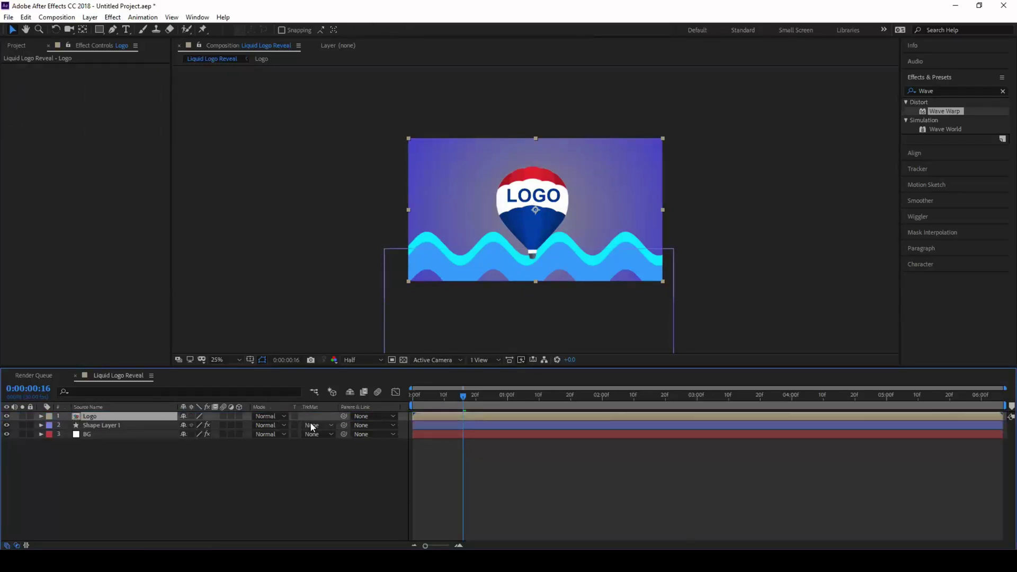
left_click(327, 427)
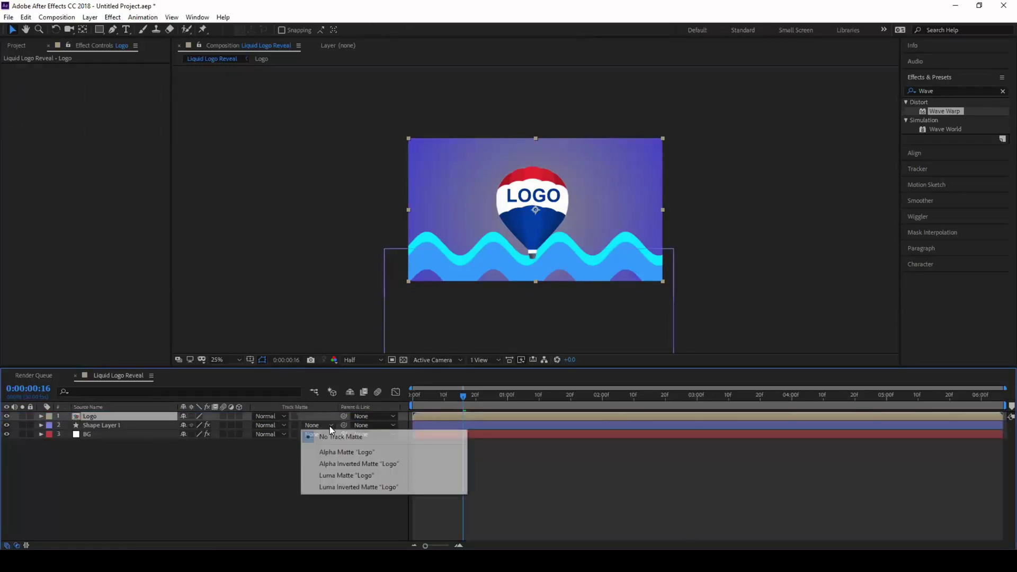
left_click(339, 453)
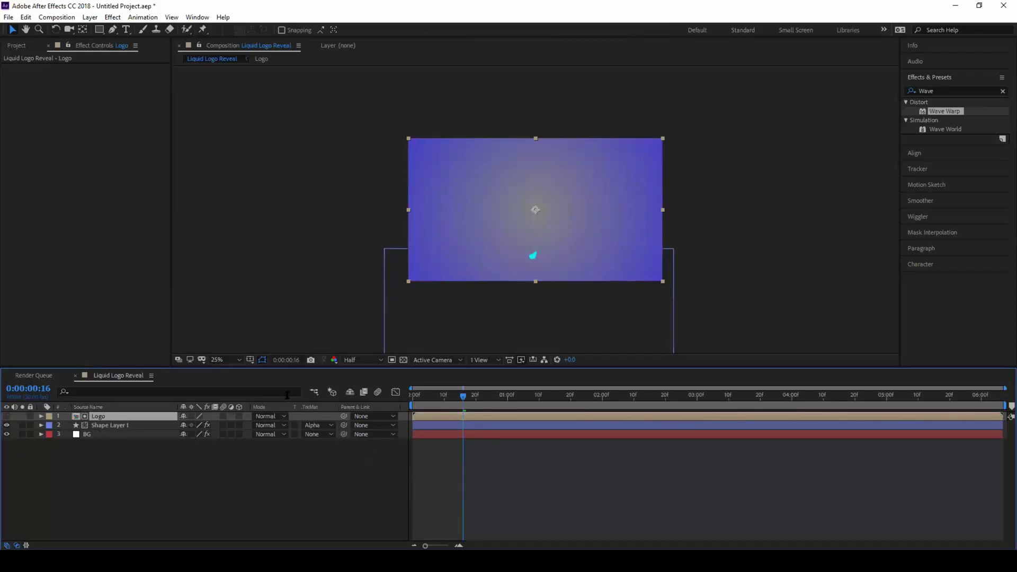
Show the Modes columns in the timeline and scrub forward to preview the logo filling.
right_click(293, 462)
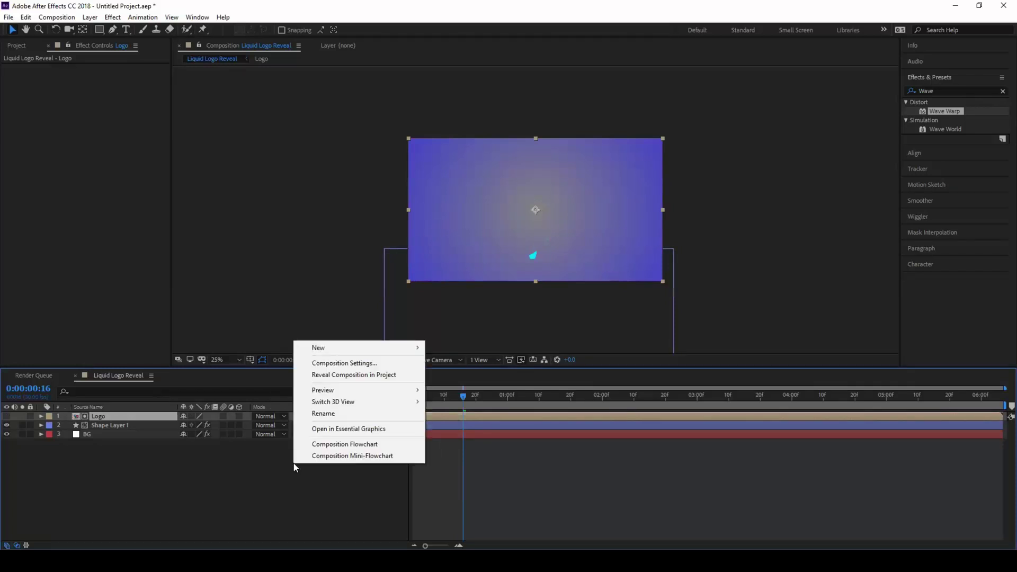
right_click(264, 406)
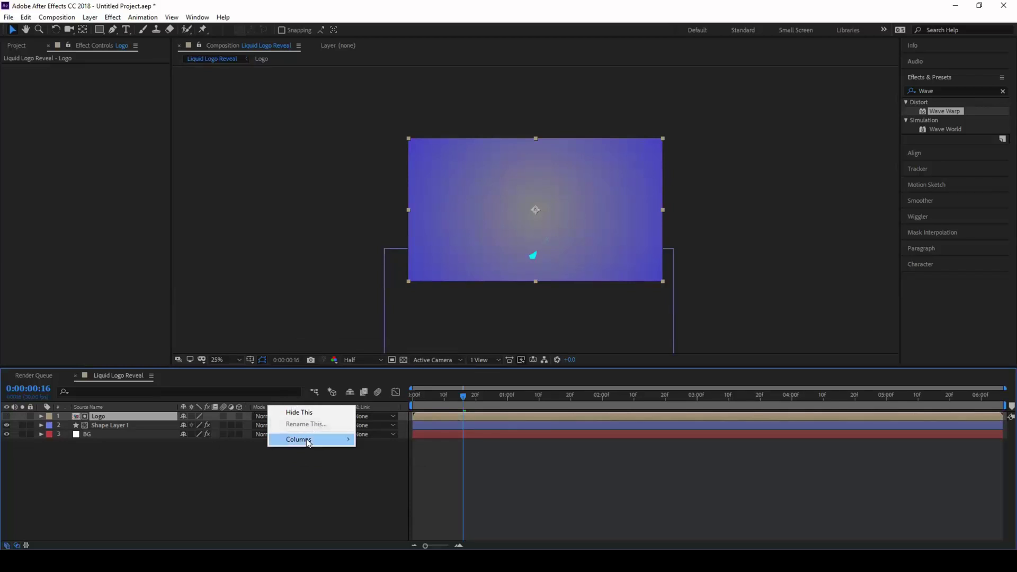
mouse_move(306, 440)
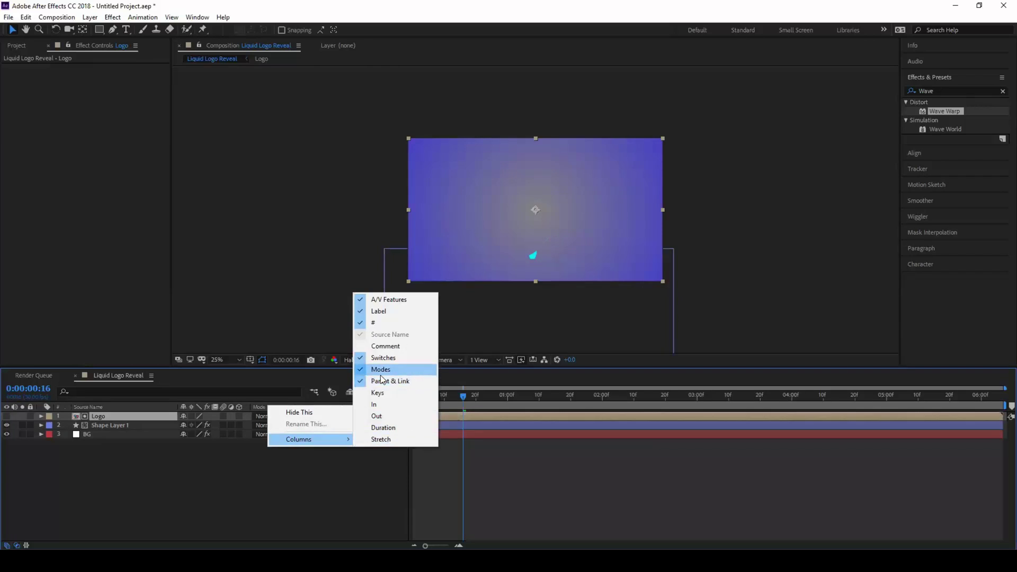
left_click(338, 483)
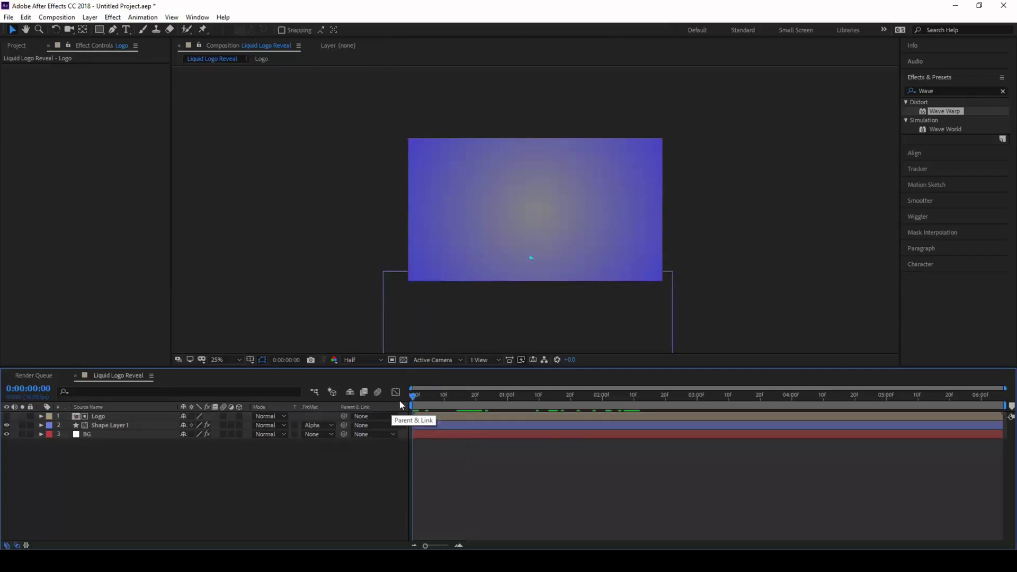
left_click_drag(413, 394, 578, 395)
Duplicate the Logo and Shape Layer 1 pair and shift the copies to start around 0:00:00:20.
key("ctrl+d")
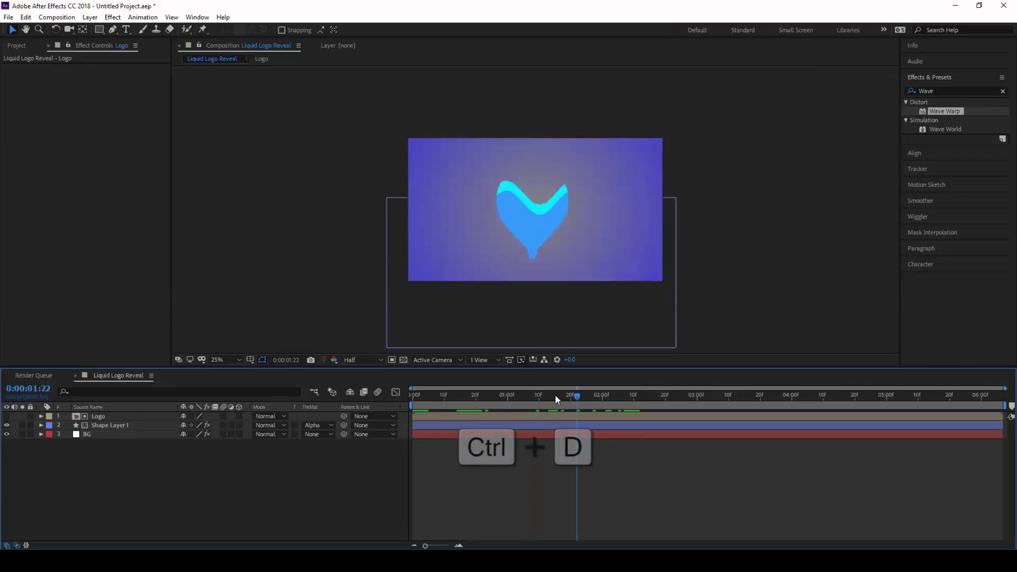
left_click(106, 427)
left_click(107, 419)
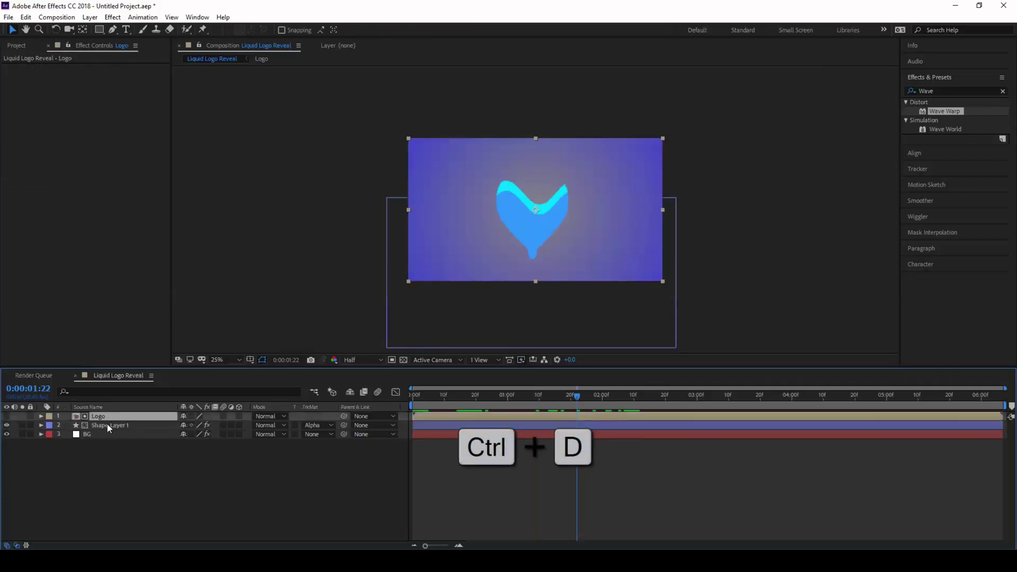
left_click(107, 425, "ctrl")
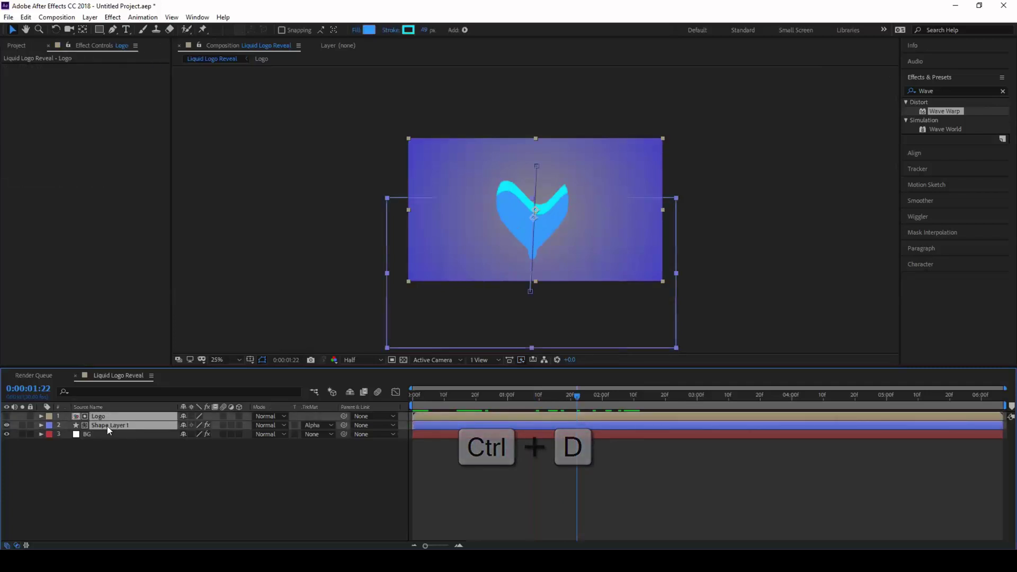
key("ctrl+d")
left_click_drag(424, 415, 506, 412)
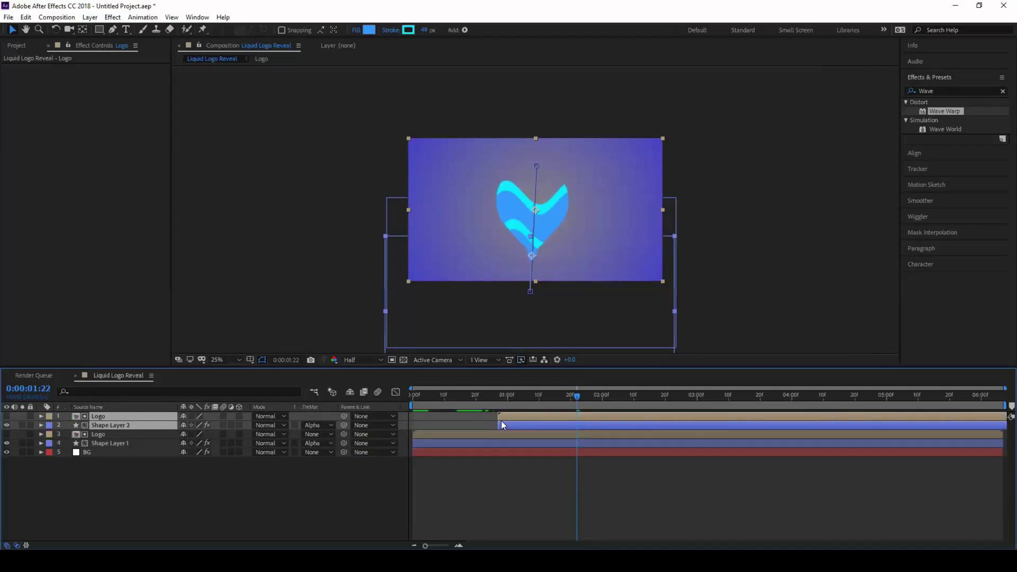
left_click(501, 475)
Give Shape Layer 2 a dark-blue fill and a white stroke.
left_click(507, 428)
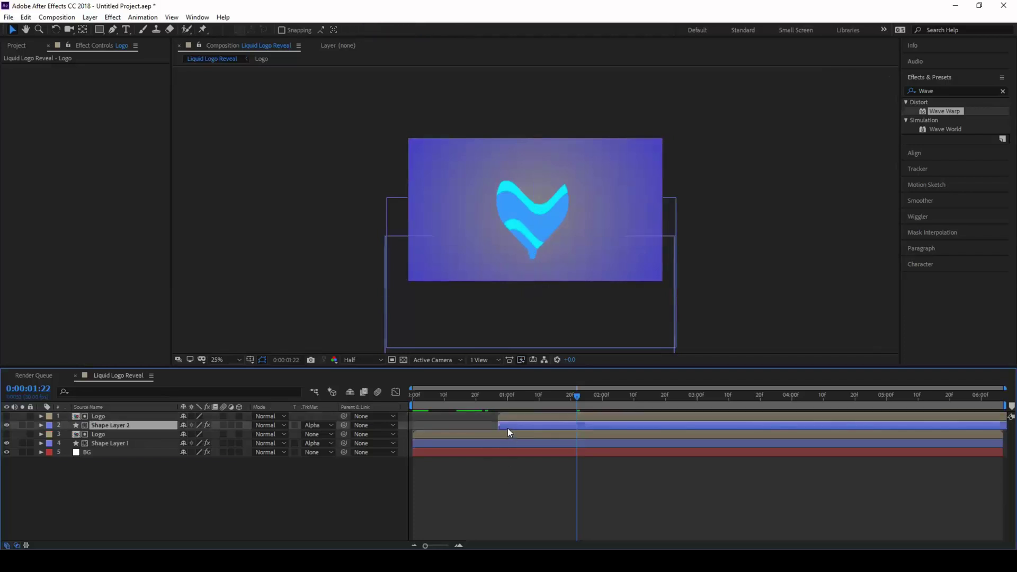
left_click(371, 30)
left_click_drag(459, 237, 508, 301)
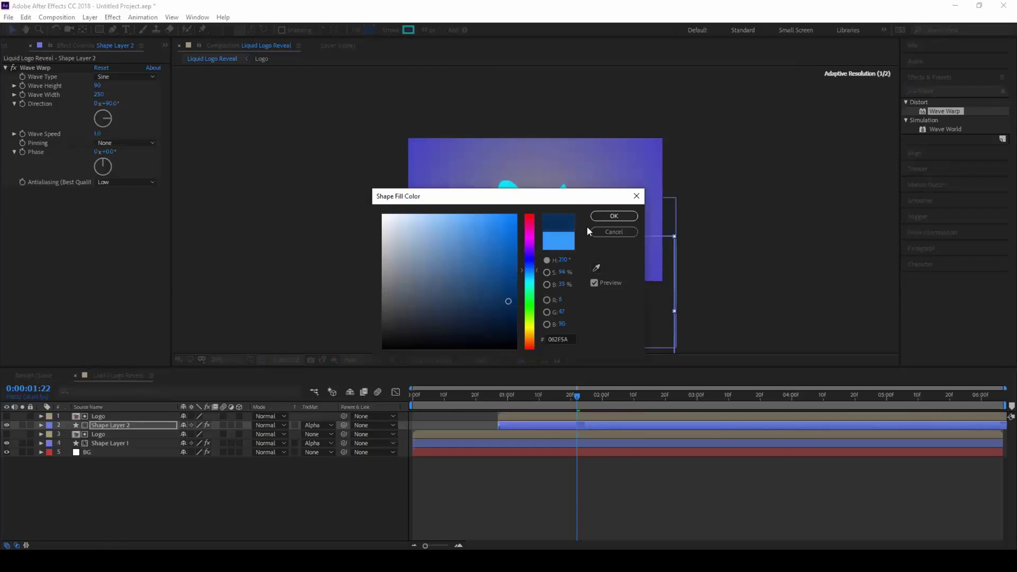
left_click(614, 217)
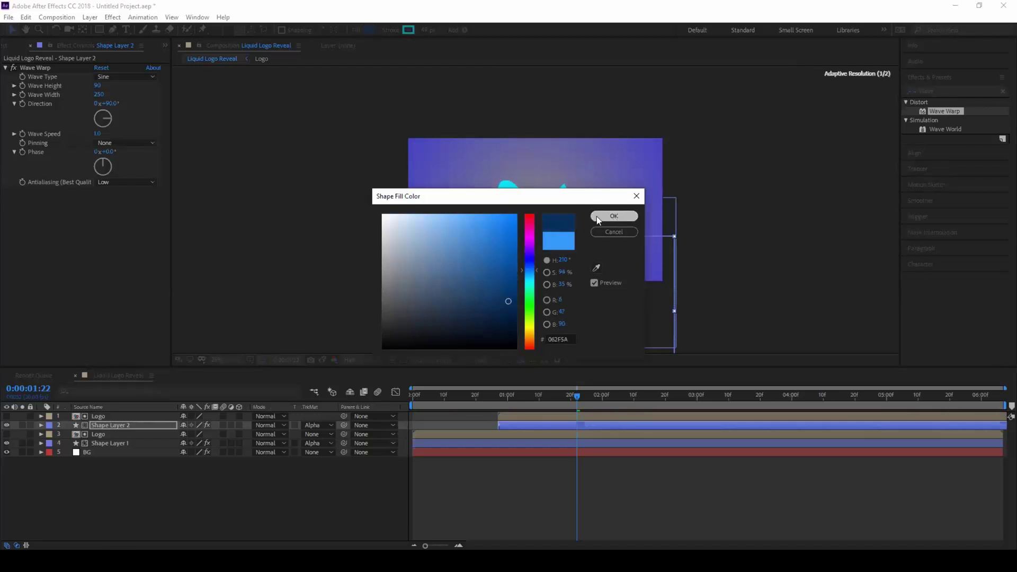
left_click(411, 30)
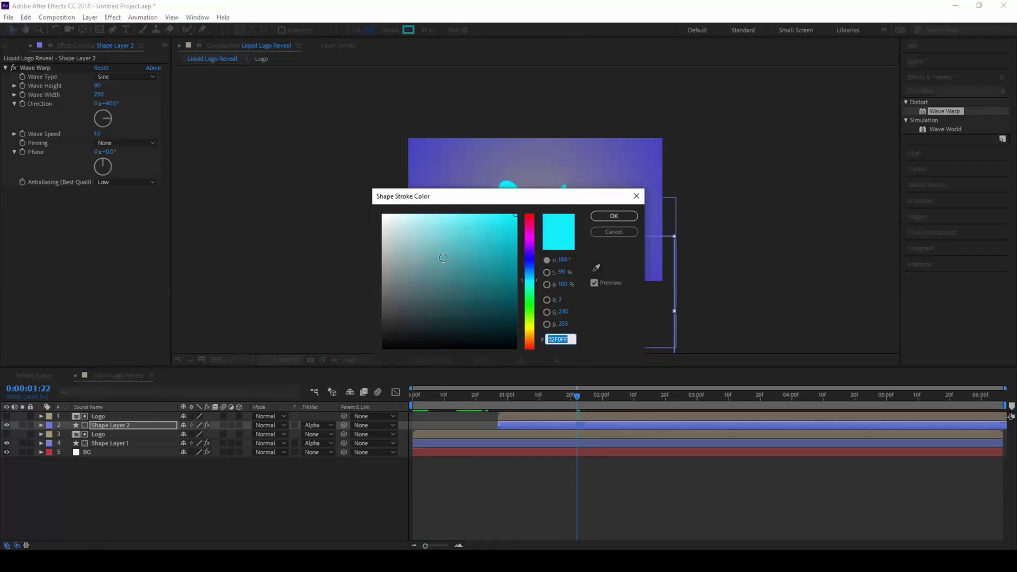
left_click(382, 217)
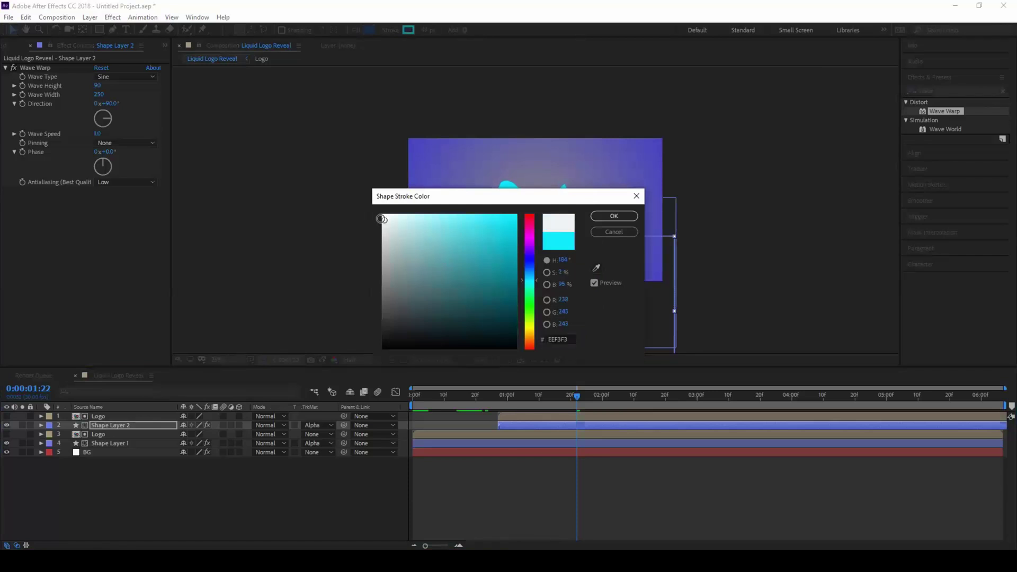
left_click(603, 217)
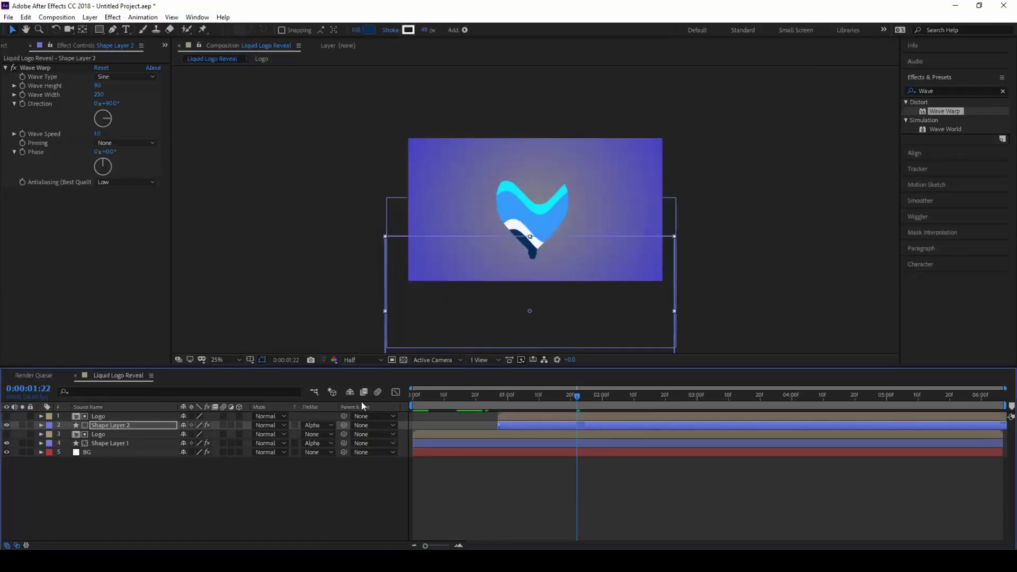
Rotate Shape Layer 2 to about −22° and scrub to preview the second wave.
key("r")
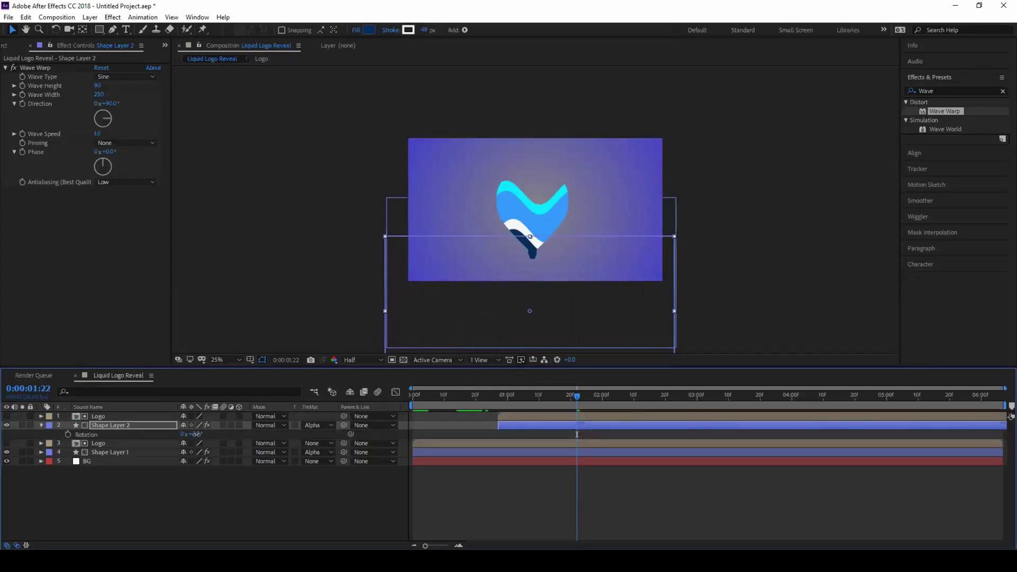
mouse_move(196, 434)
left_mouse_down()
mouse_move(209, 436)
mouse_move(181, 434)
left_mouse_up()
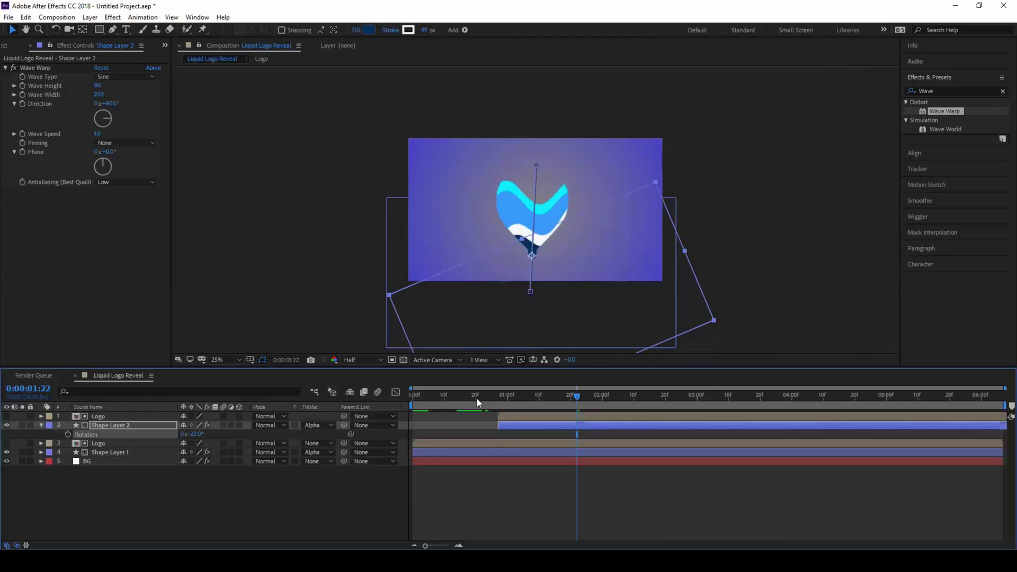
left_click_drag(477, 399, 586, 402)
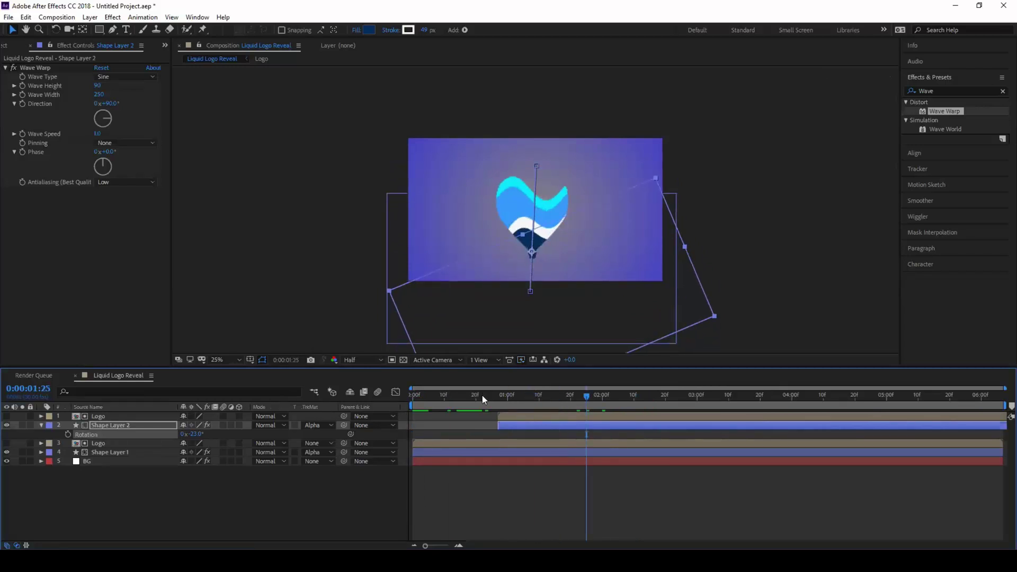
left_click_drag(482, 395, 693, 386)
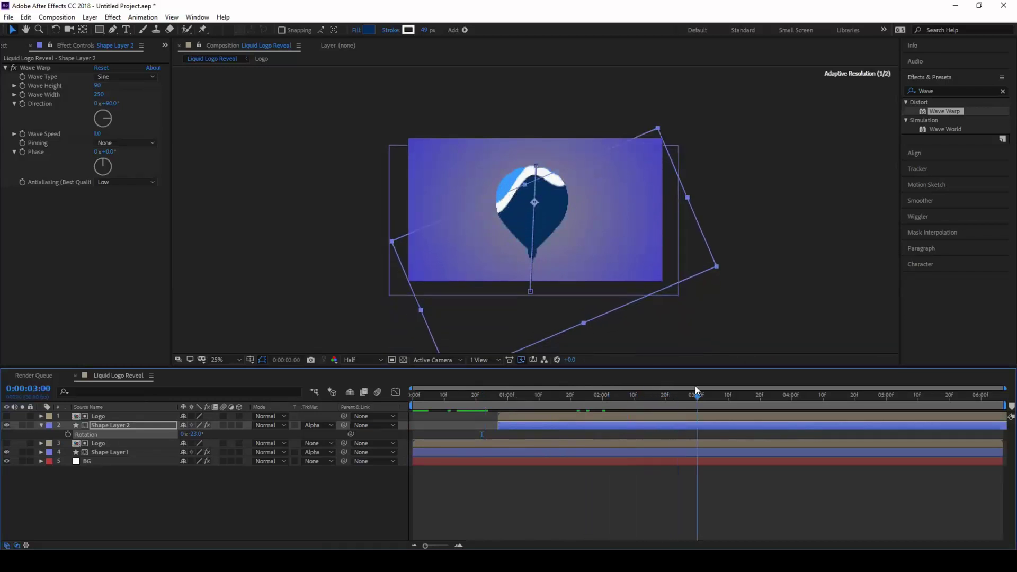
Duplicate the Logo and Shape Layer 2 pair and shift the copies to start later.
left_click(513, 416)
key("ctrl+d")
left_click(513, 425, "ctrl")
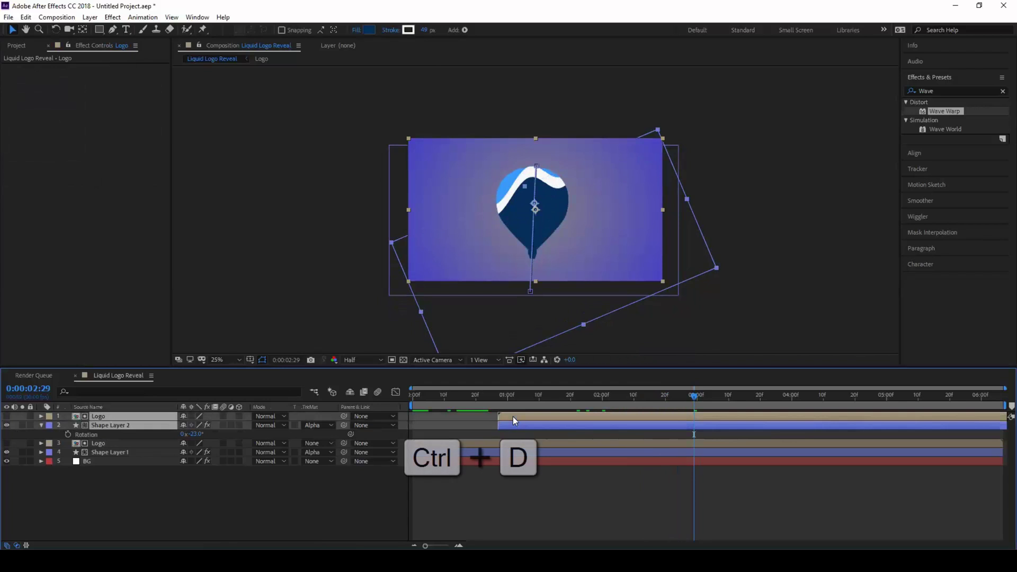
key("ctrl+d")
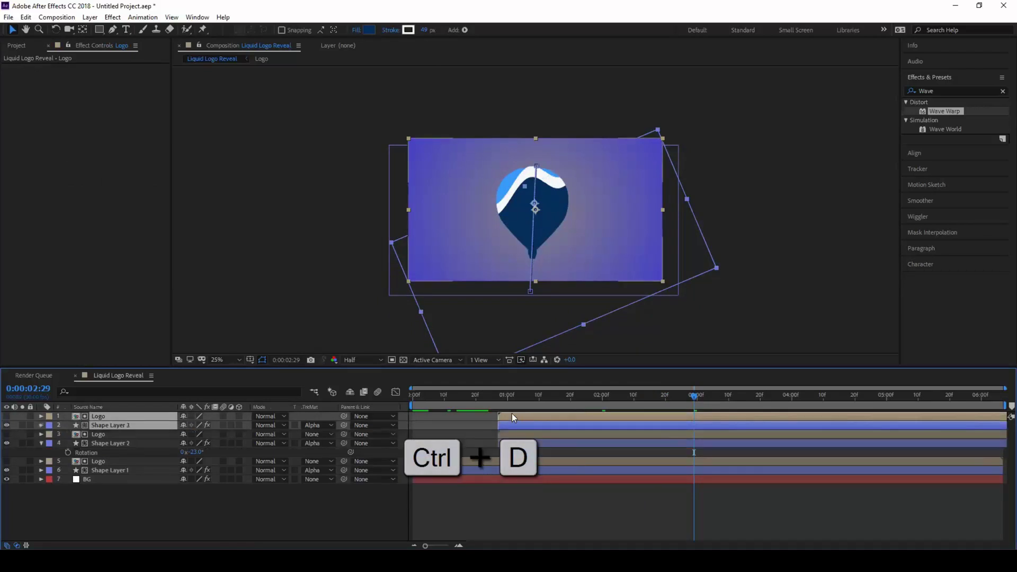
left_click_drag(512, 416, 581, 413)
left_click(559, 401)
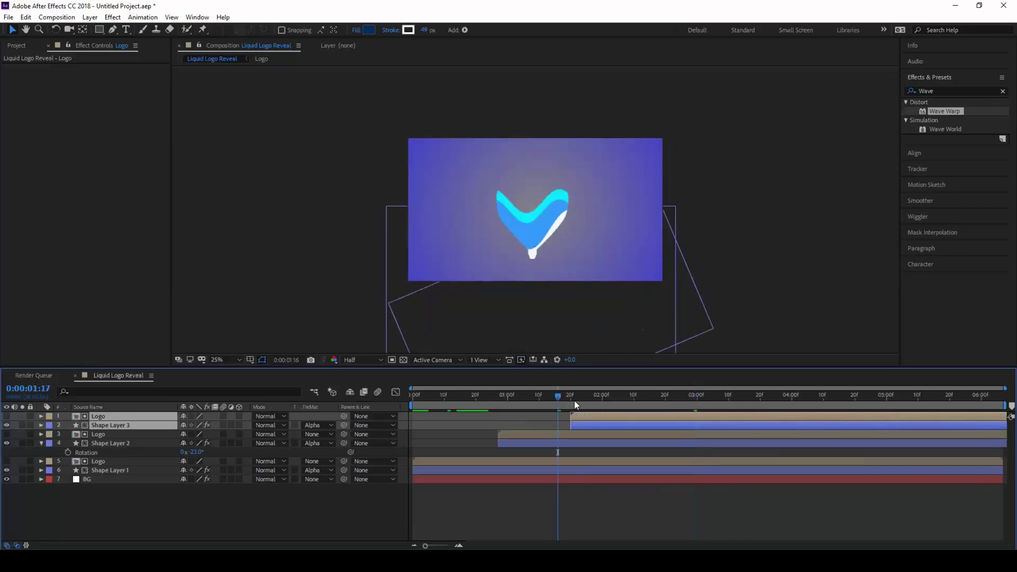
left_click(589, 401)
left_click(596, 401)
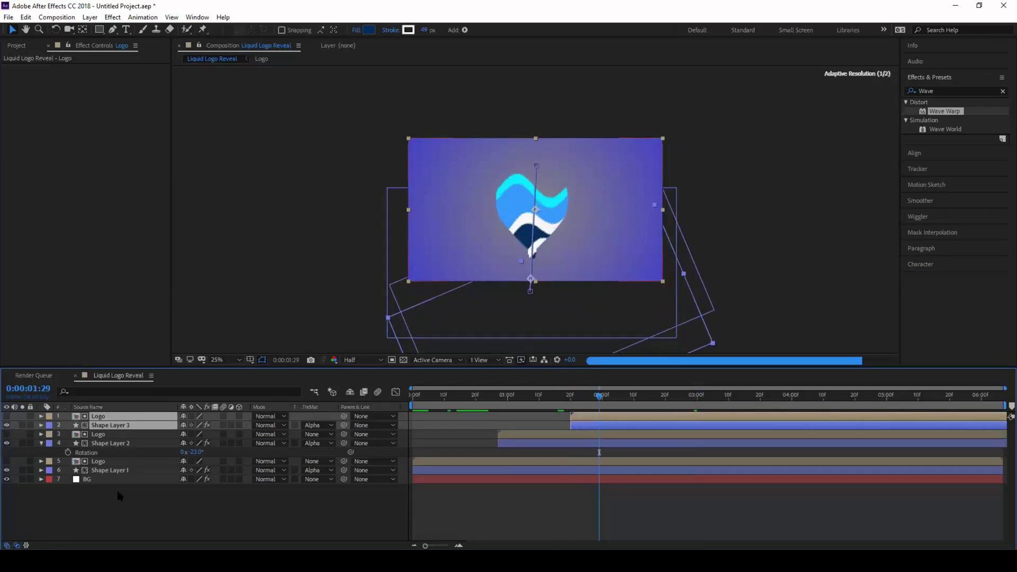
Hide Shape Layer 3, move it to the top, and set it as Logo's inverted alpha matte.
left_click(116, 494)
left_click(98, 424)
left_click(7, 424)
left_click_drag(103, 426, 100, 415)
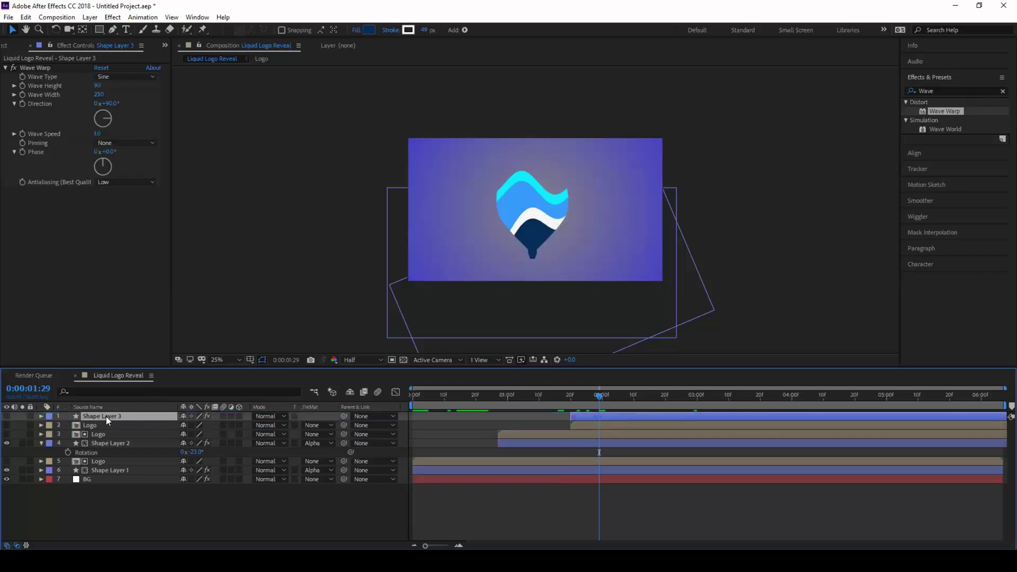
left_click(315, 426)
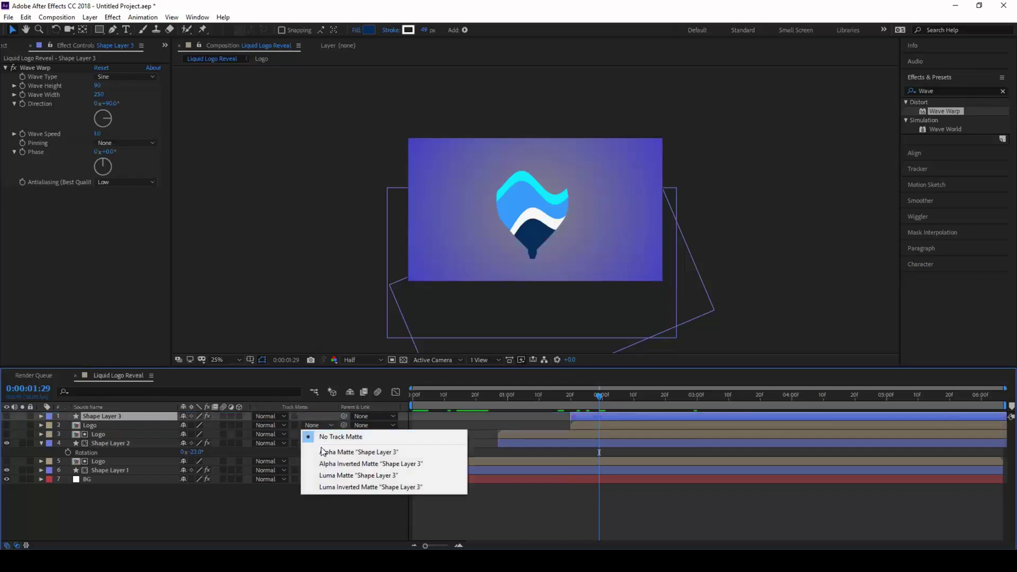
left_click(327, 463)
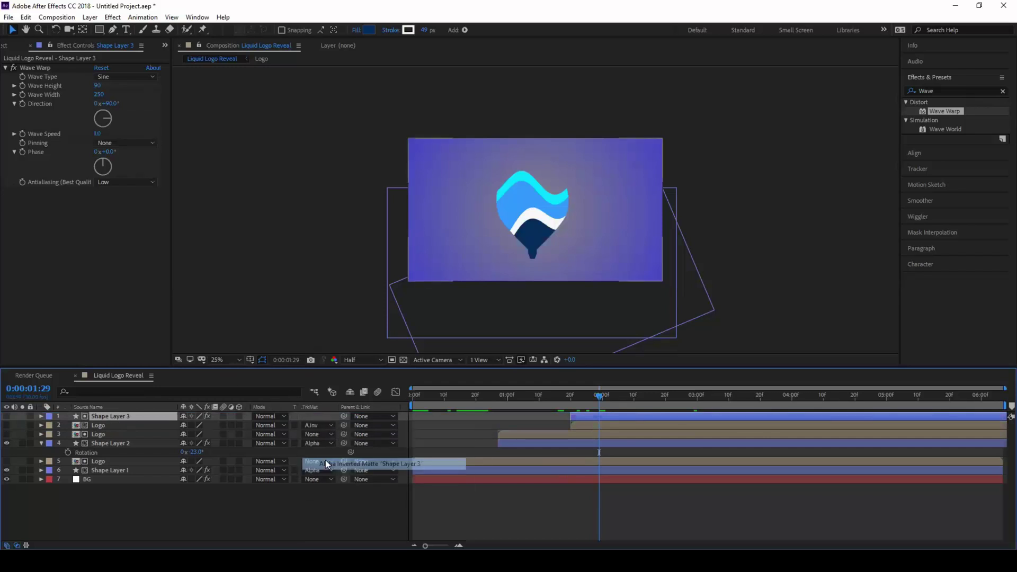
Switch Logo's matte to Shape Layer 3's alpha, make Logo visible, and preview the reveal.
left_click_drag(570, 397, 678, 389)
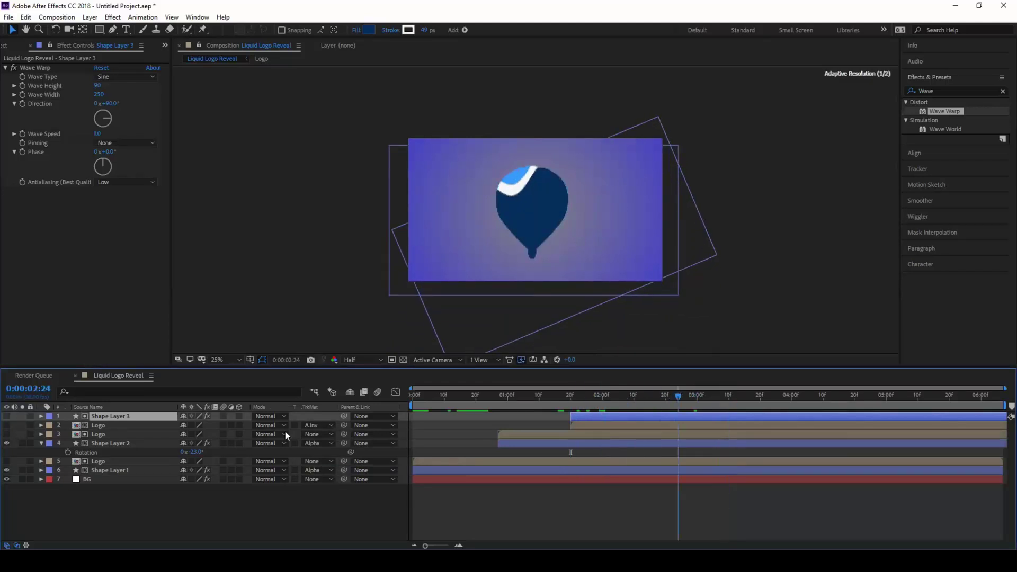
left_click(316, 425)
left_click(327, 452)
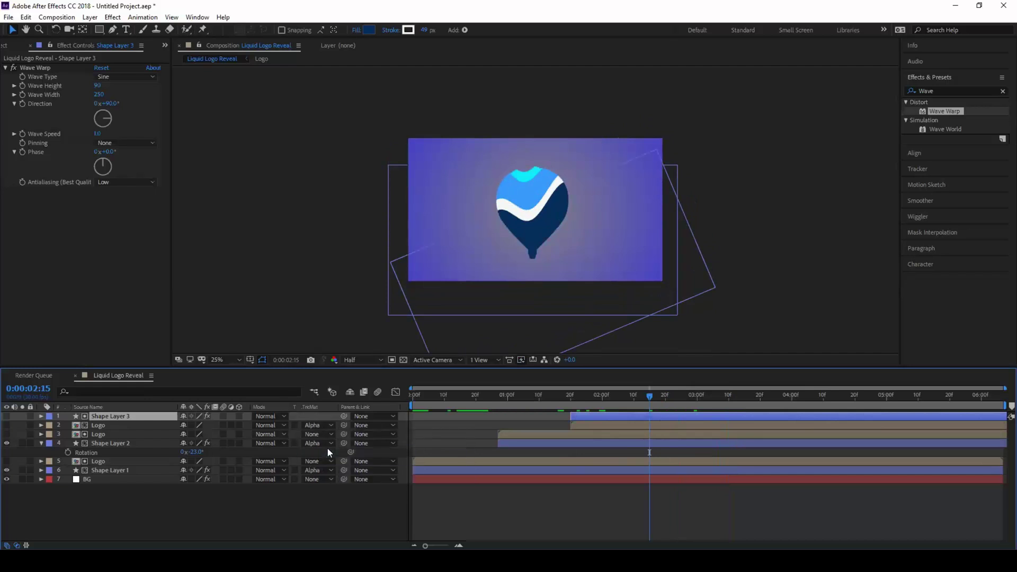
left_click(557, 399)
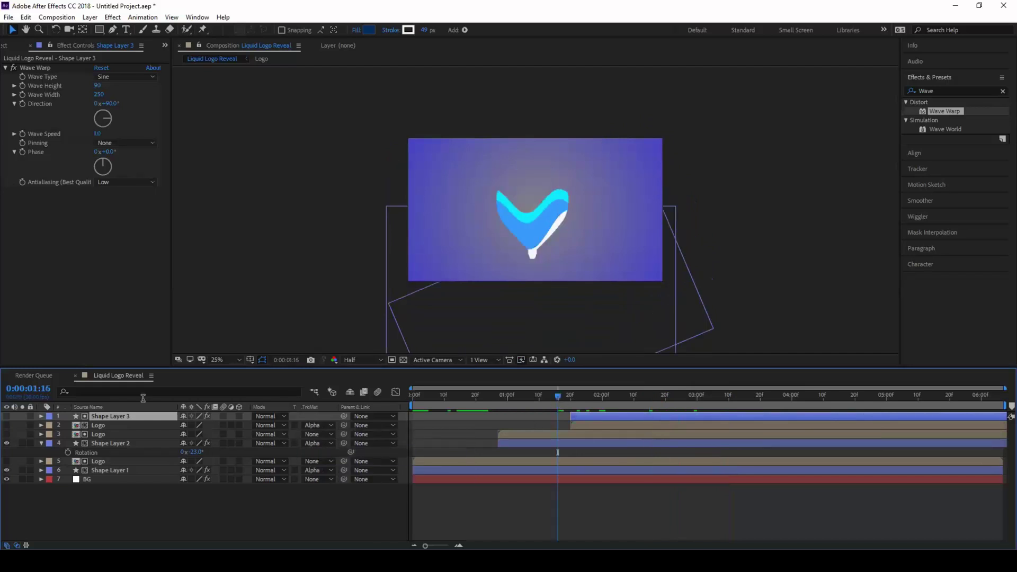
left_click(7, 425)
mouse_move(562, 401)
left_mouse_down()
mouse_move(738, 397)
mouse_move(844, 372)
mouse_move(480, 406)
left_mouse_up()
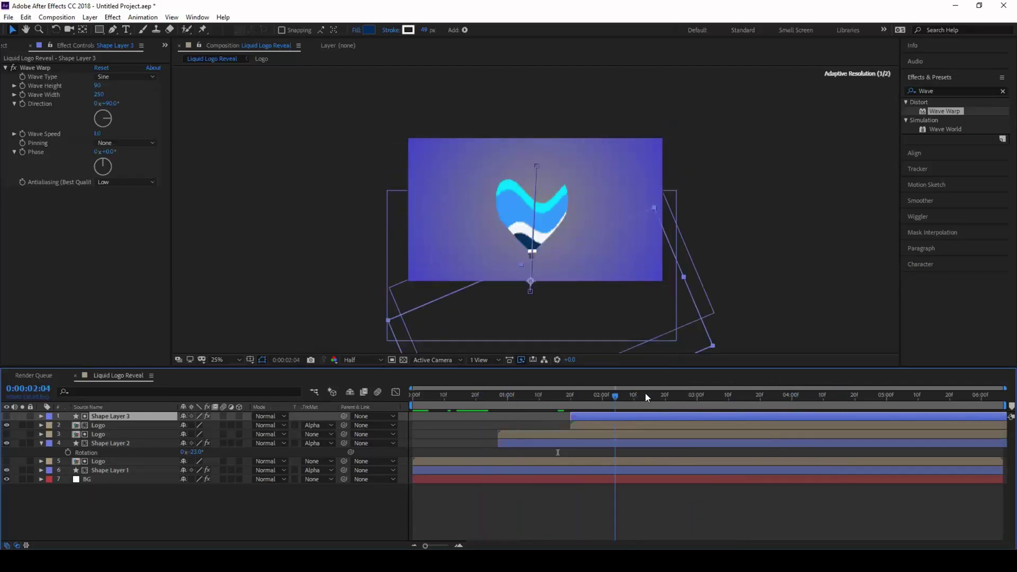
key("shift+slash")
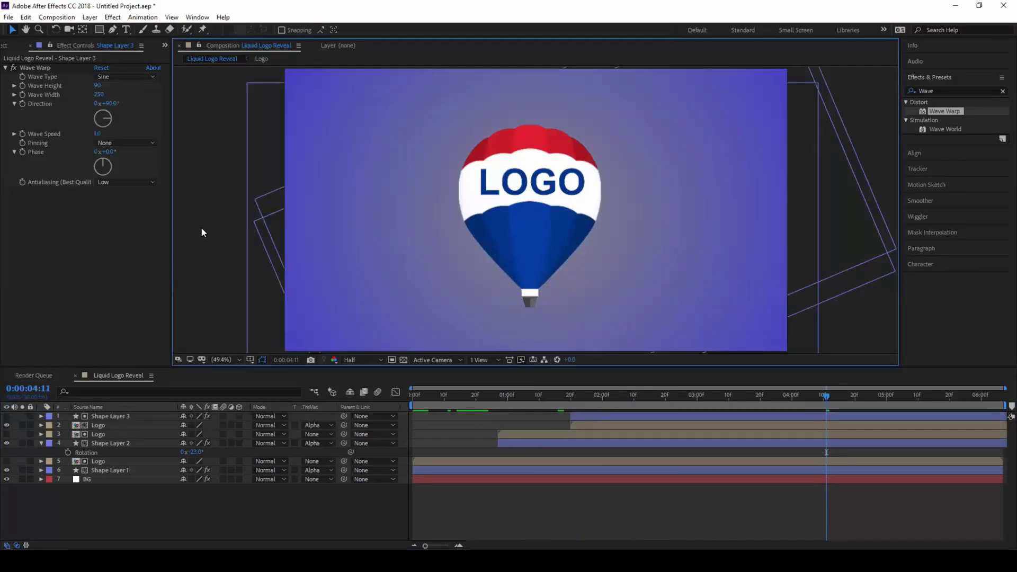
Pre-compose layers 1–6 into a new composition named MAIN ANIMATION.
left_click(97, 470)
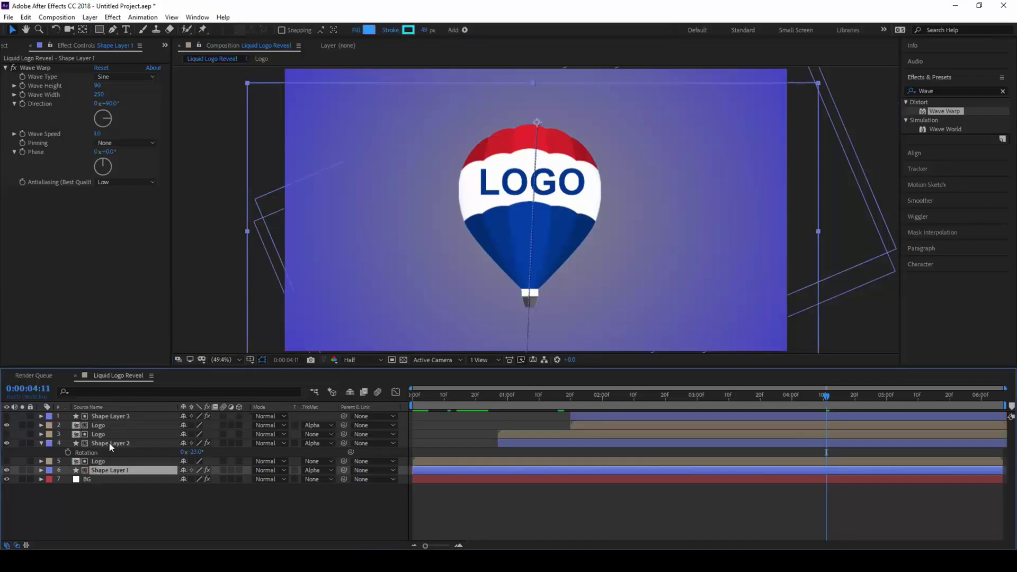
left_click(106, 417, "shift")
right_click(107, 417)
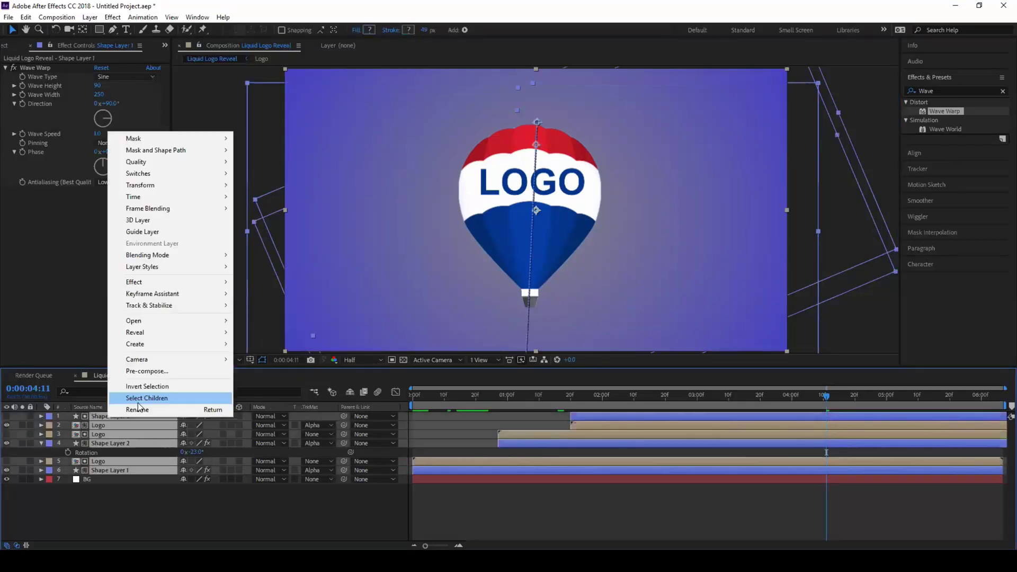
left_click(147, 372)
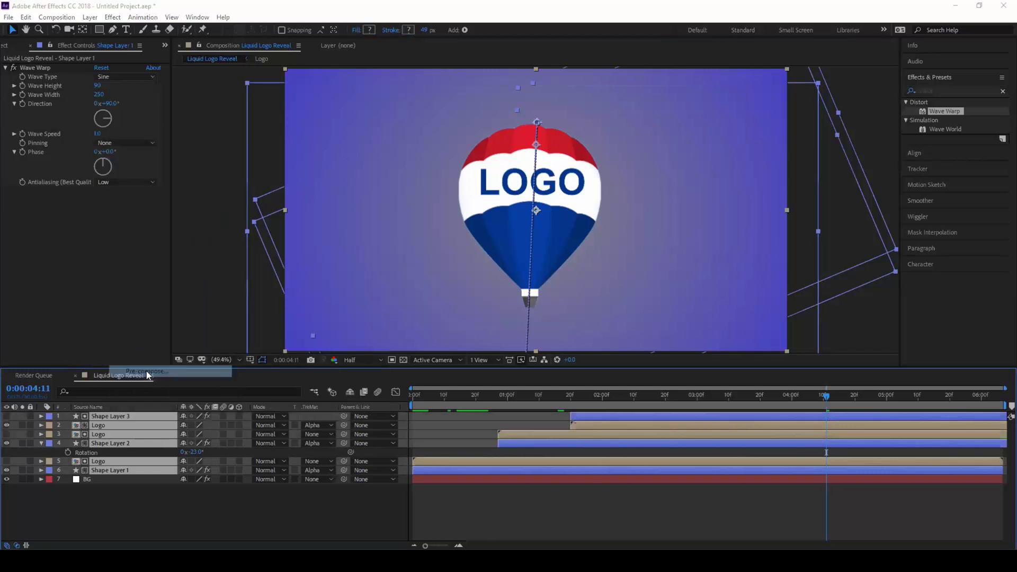
type("MAI")
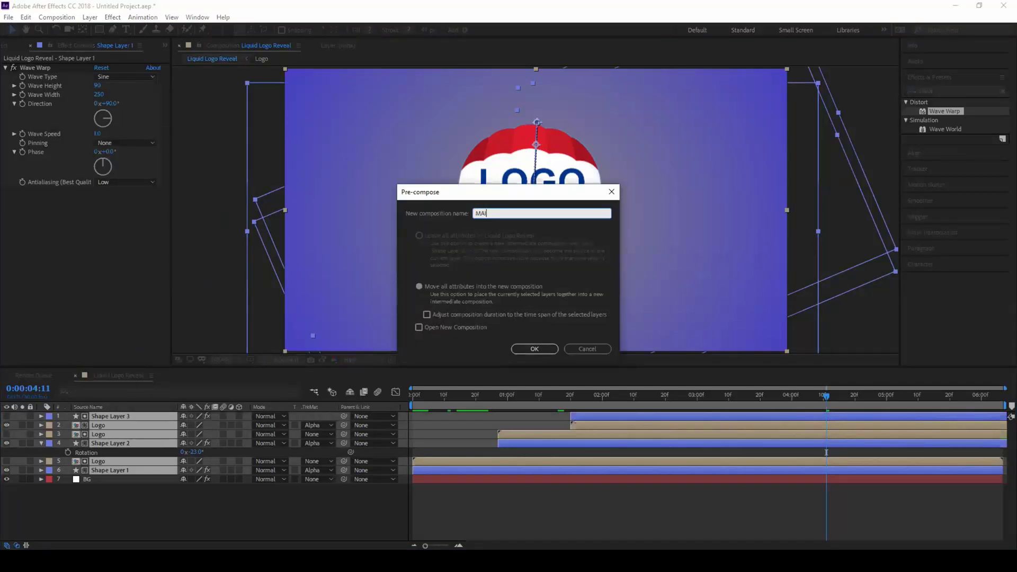
type("N ANIMATION")
key("Return")
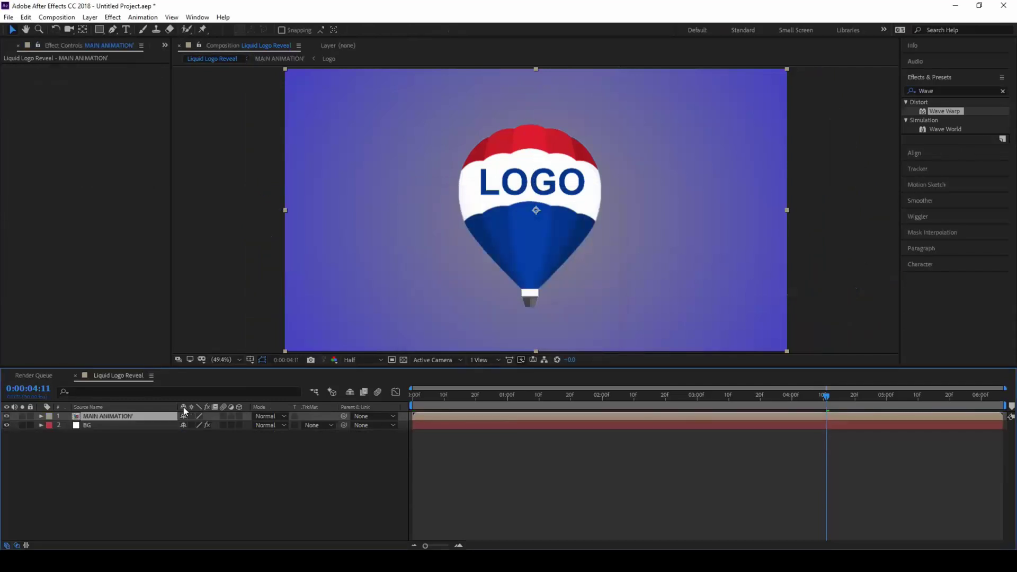
Add a white 1920×1080 solid layer named Bubbles at the top of the comp.
left_click(90, 17)
mouse_move(212, 29)
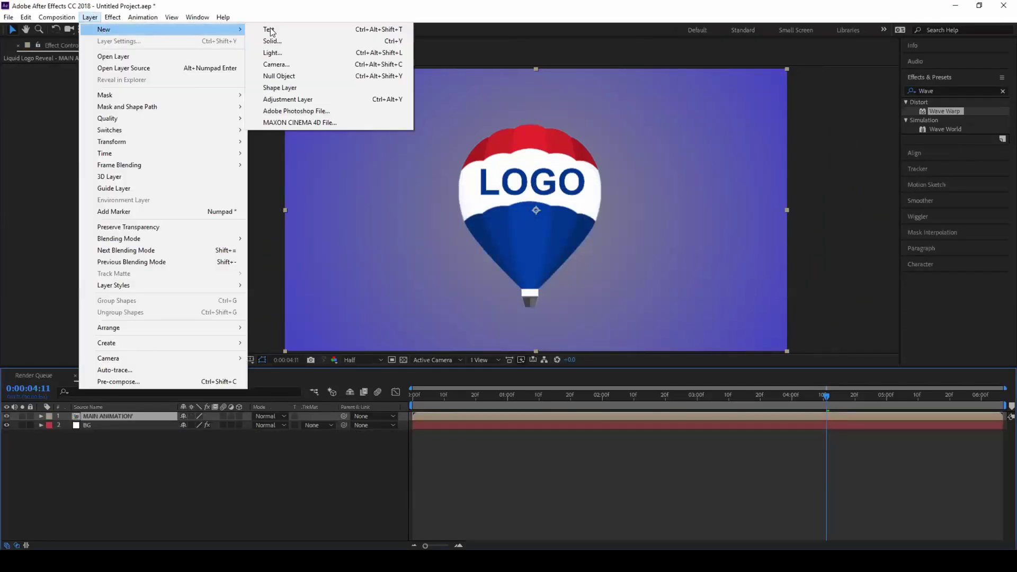
left_click(302, 41)
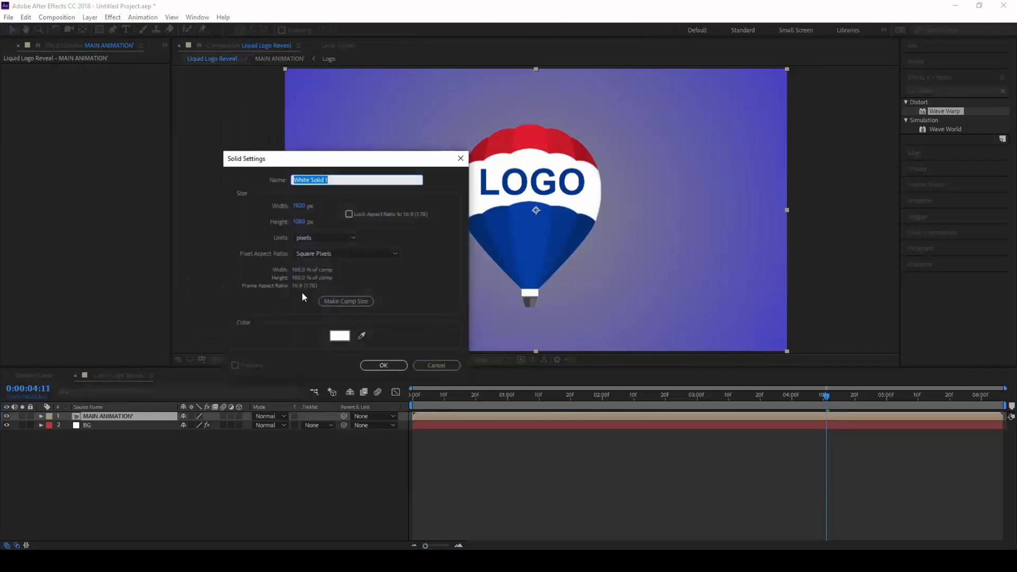
type("Bubbles")
key("Return")
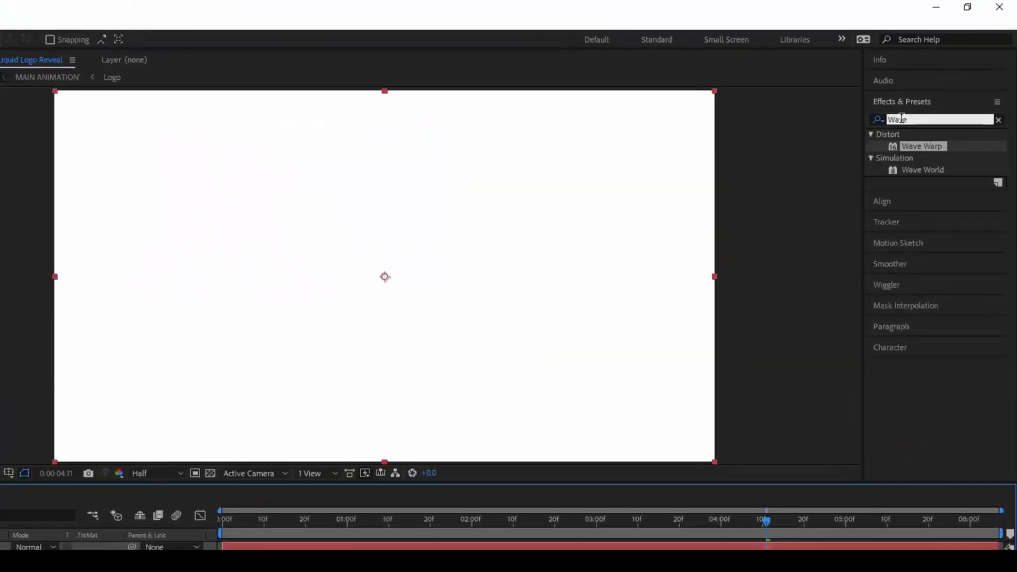
Apply the CC Bubbles effect to the Bubbles layer.
double_click(932, 90)
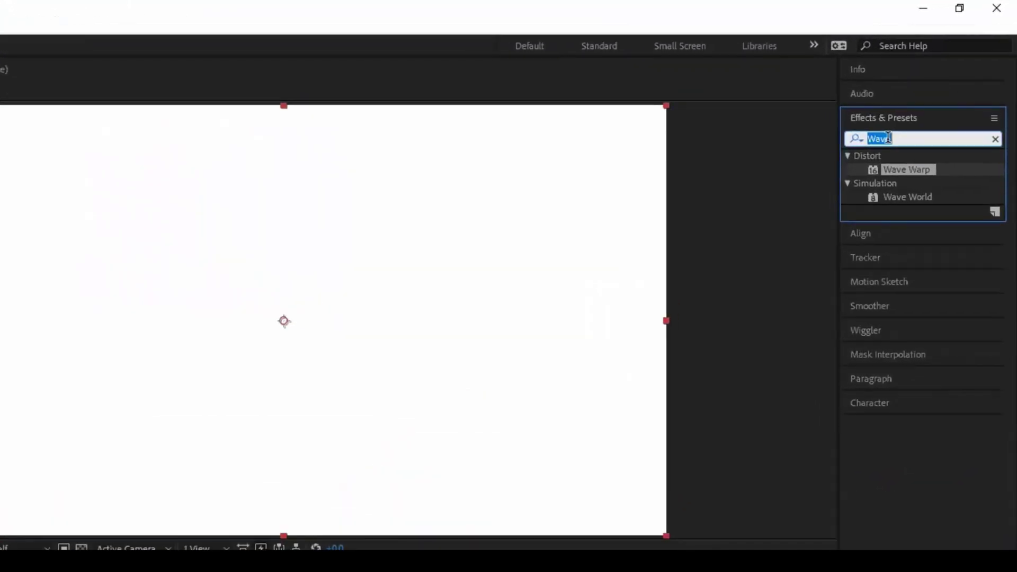
type("CC B")
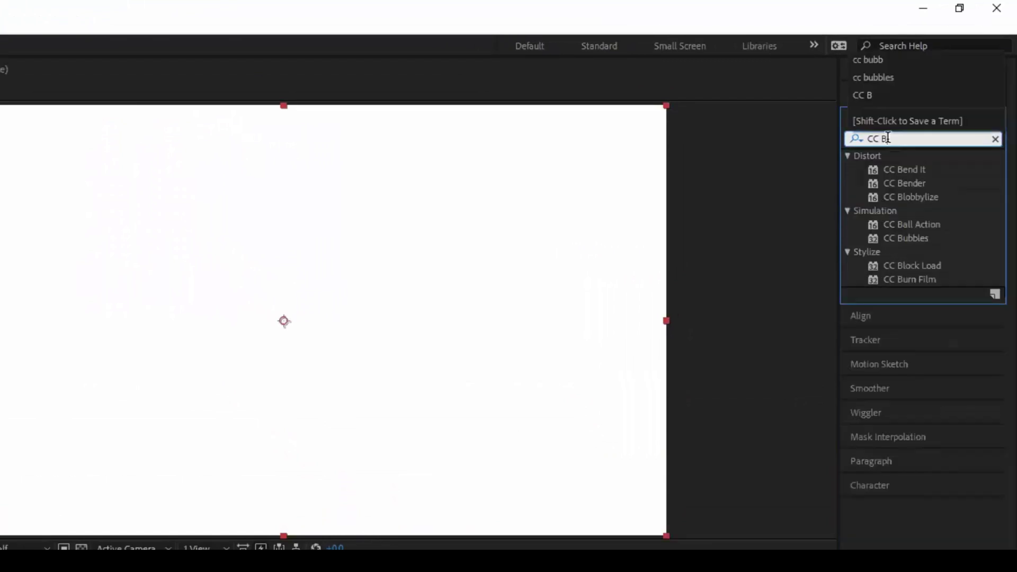
type("ubbles")
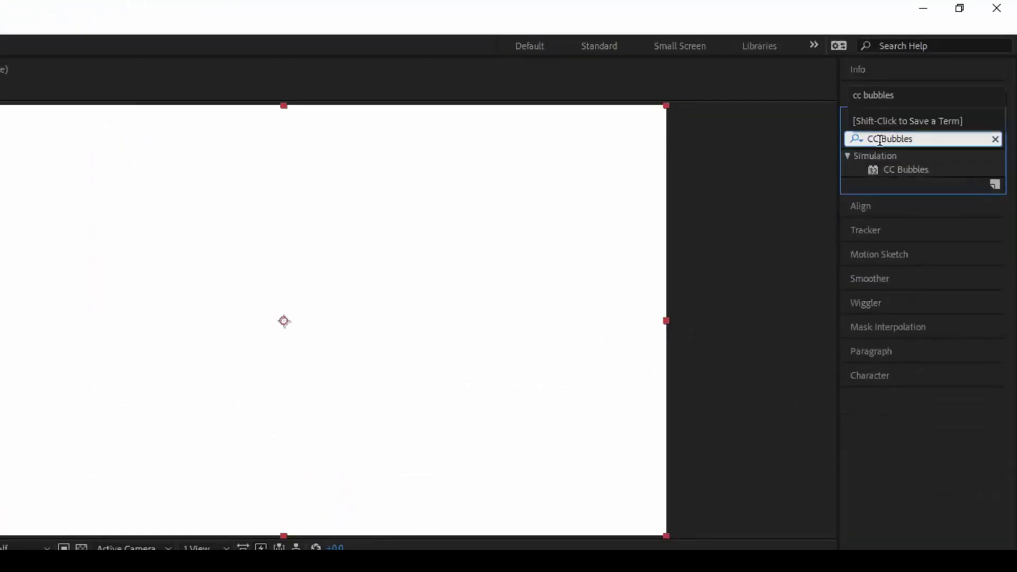
left_click(909, 168)
left_click_drag(909, 169, 430, 284)
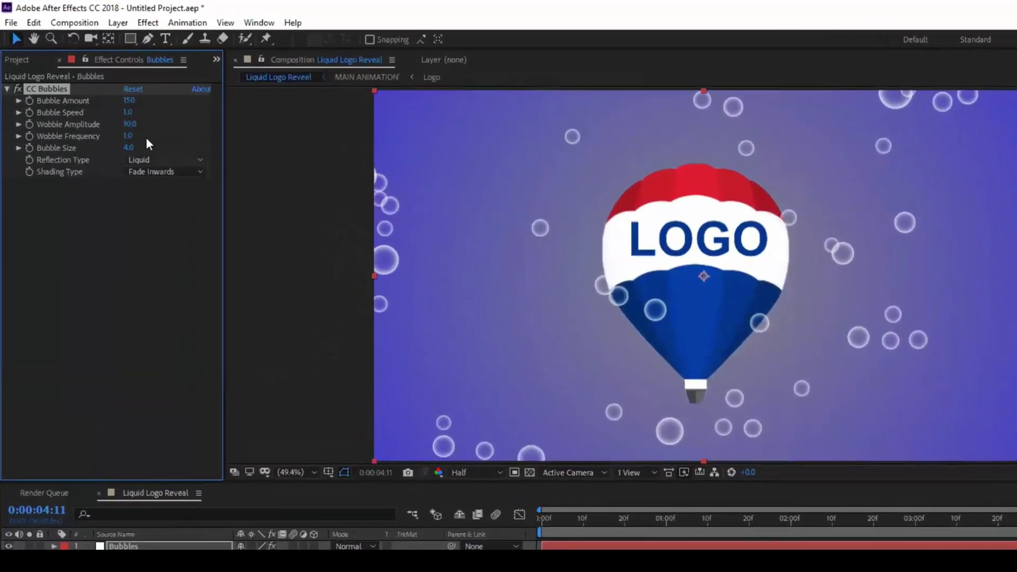
Set CC Bubbles Bubble Amount to 200 and Shading Type to Lighten.
left_click(127, 101)
type("200")
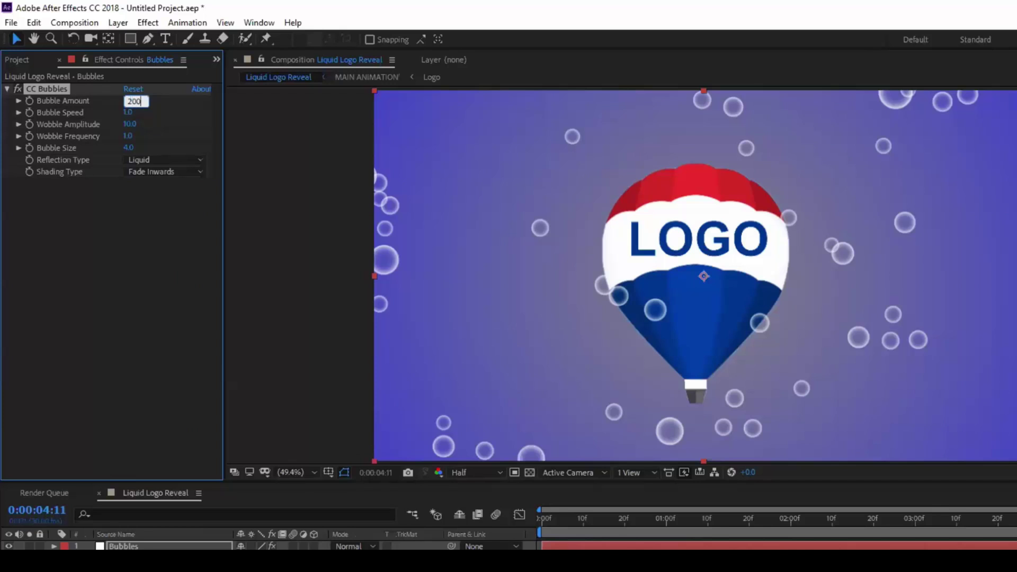
key("Return")
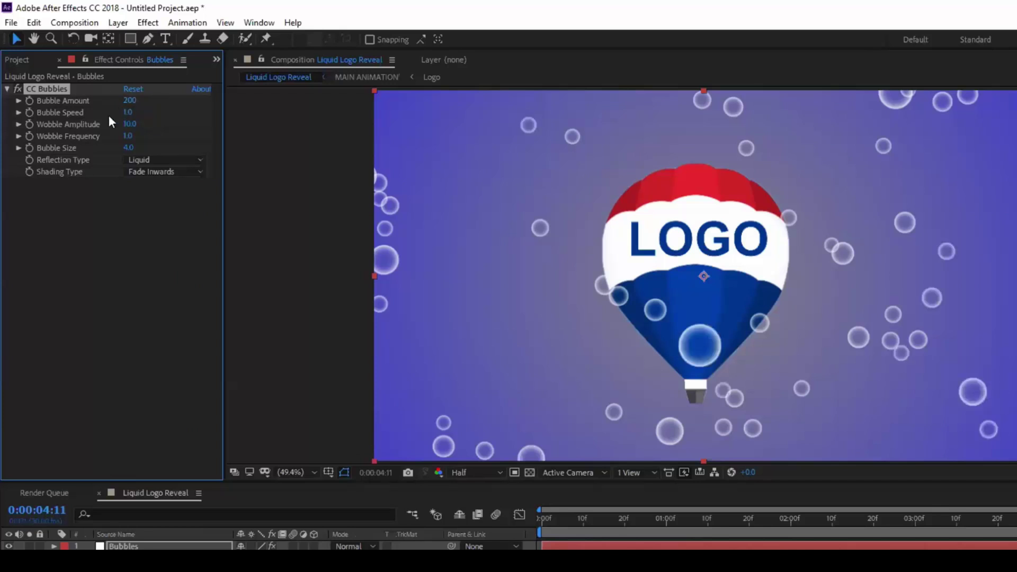
left_click(158, 171)
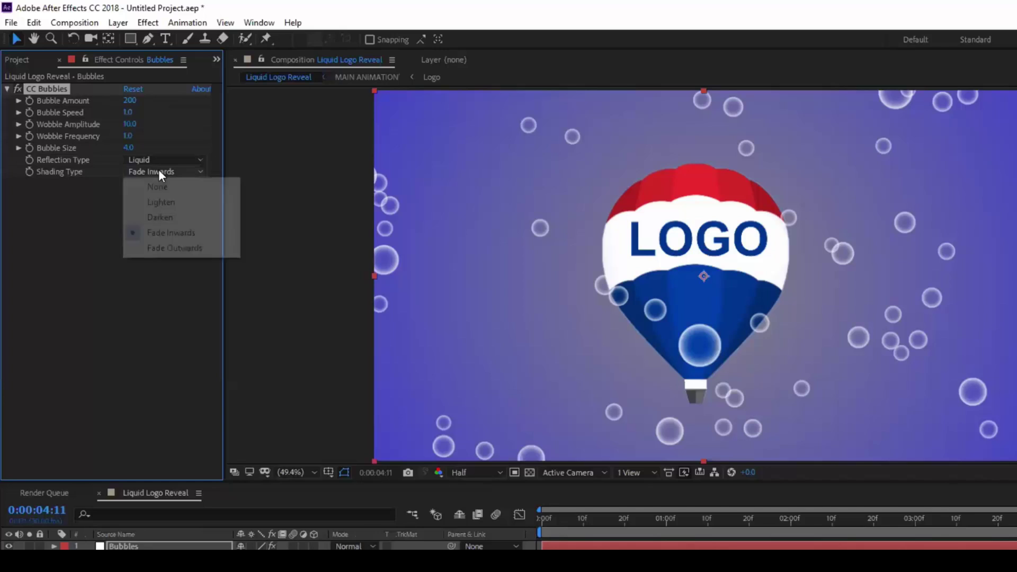
left_click(158, 197)
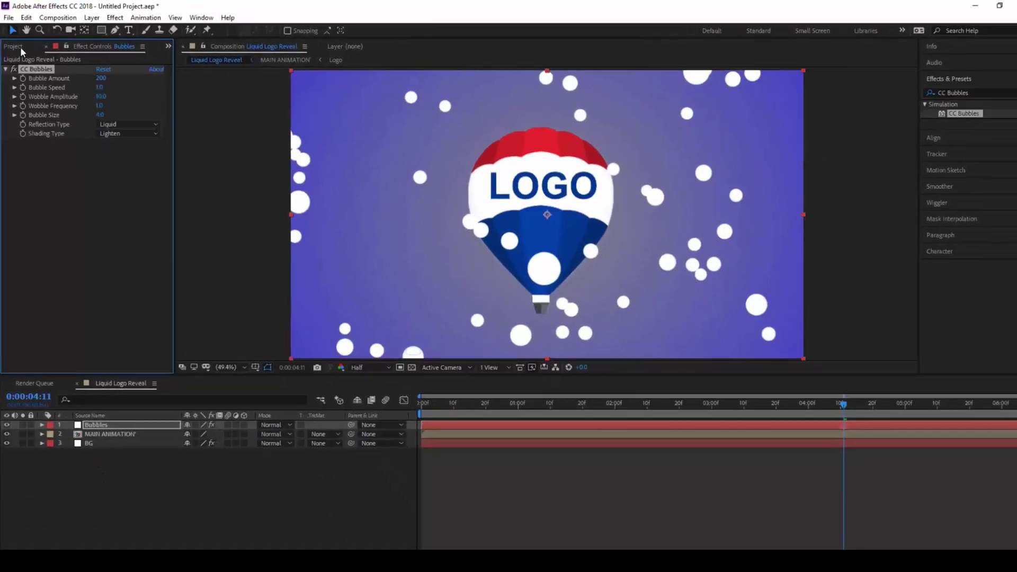
left_click(16, 45)
left_click(35, 159)
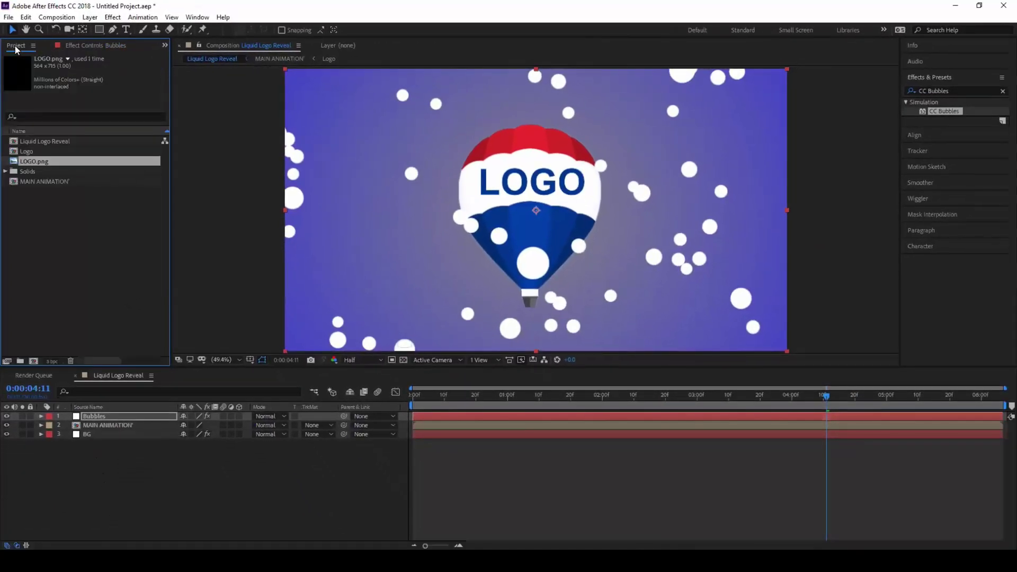
left_click(29, 151)
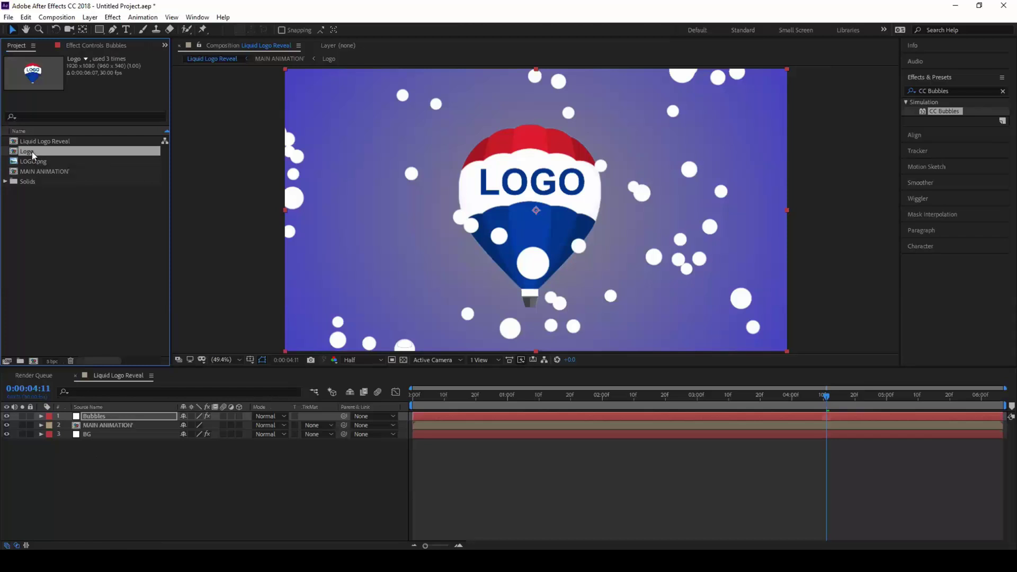
left_click_drag(33, 152, 70, 418)
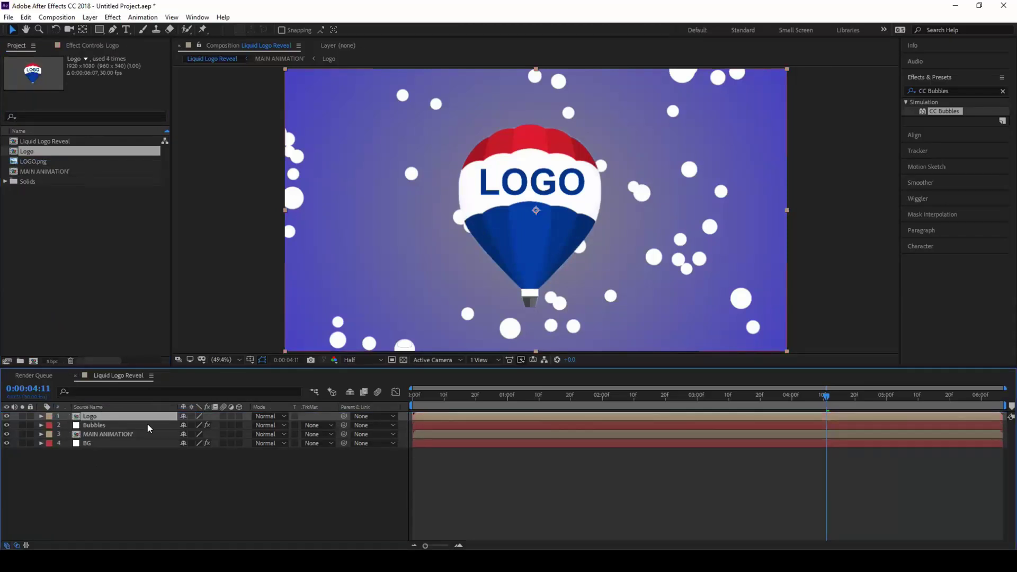
left_click(310, 426)
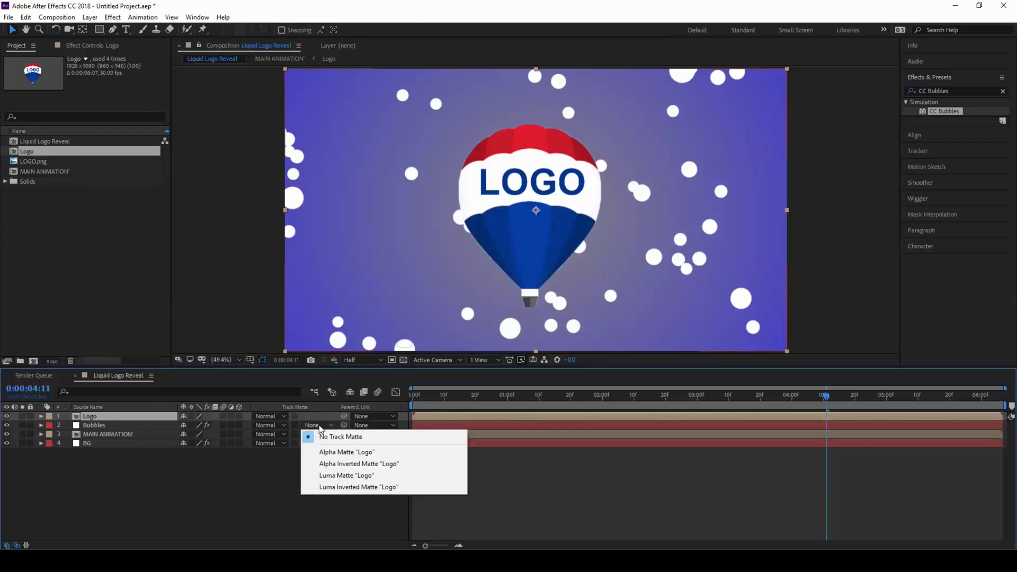
left_click(324, 453)
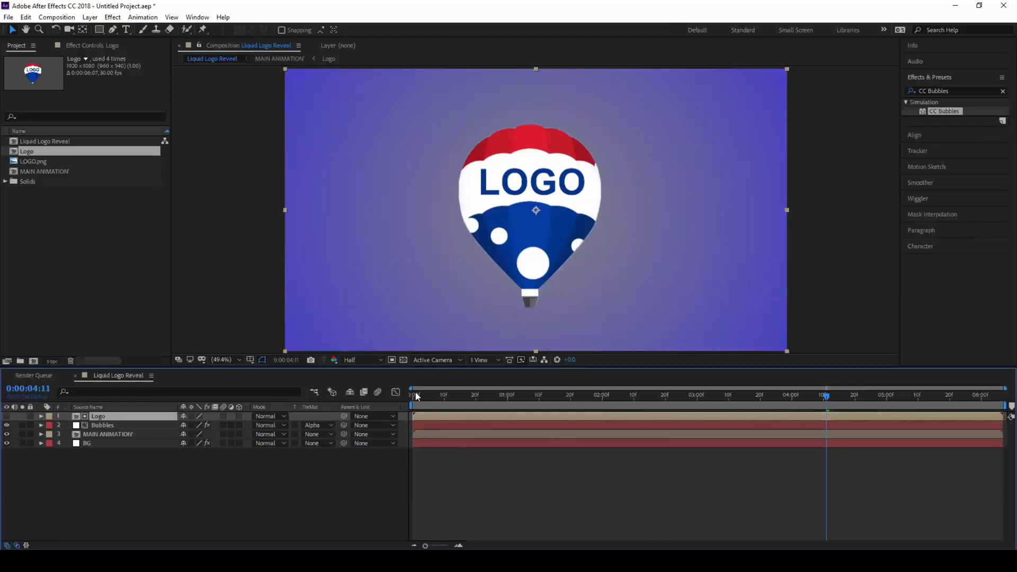
left_click_drag(415, 397, 870, 388)
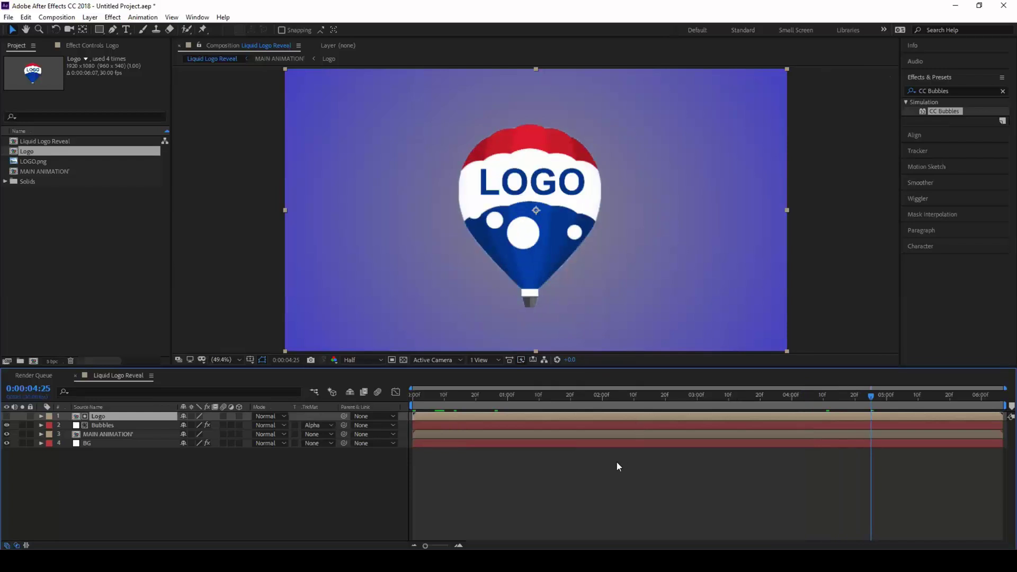
Keyframe the Bubbles layer opacity from 100% at 4:25 to 0% at 5:12.
key("t")
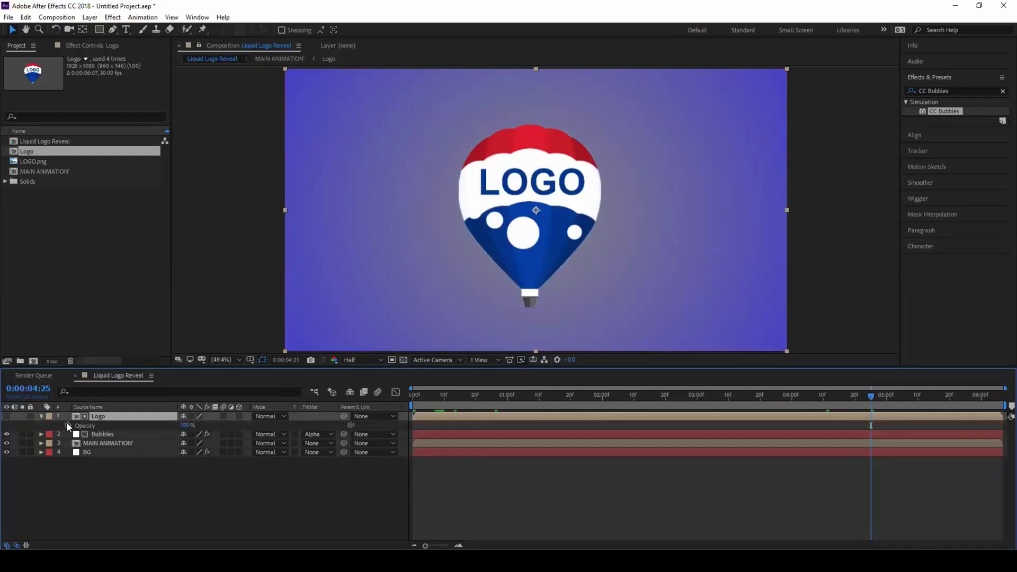
left_click(97, 437)
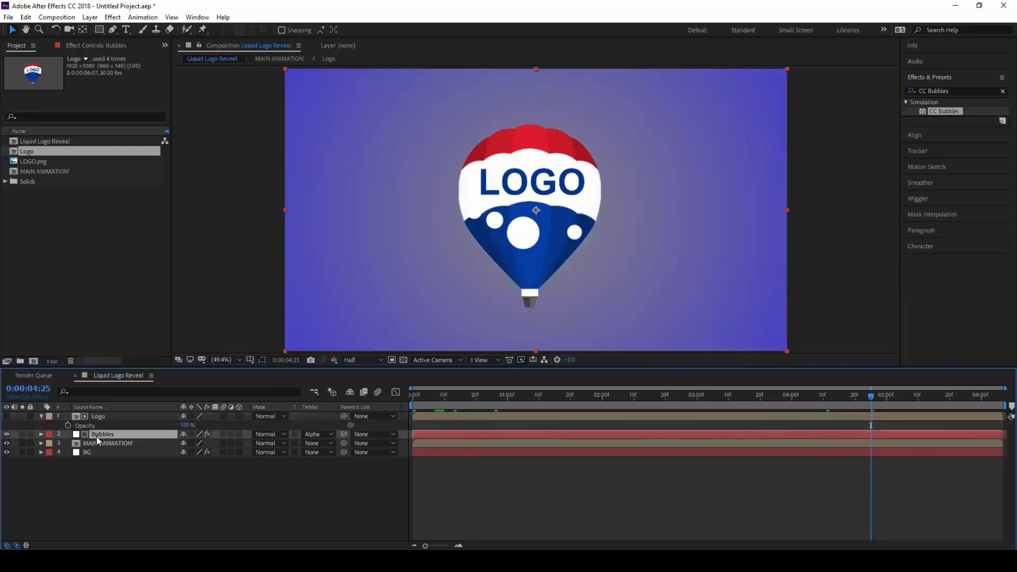
key("t")
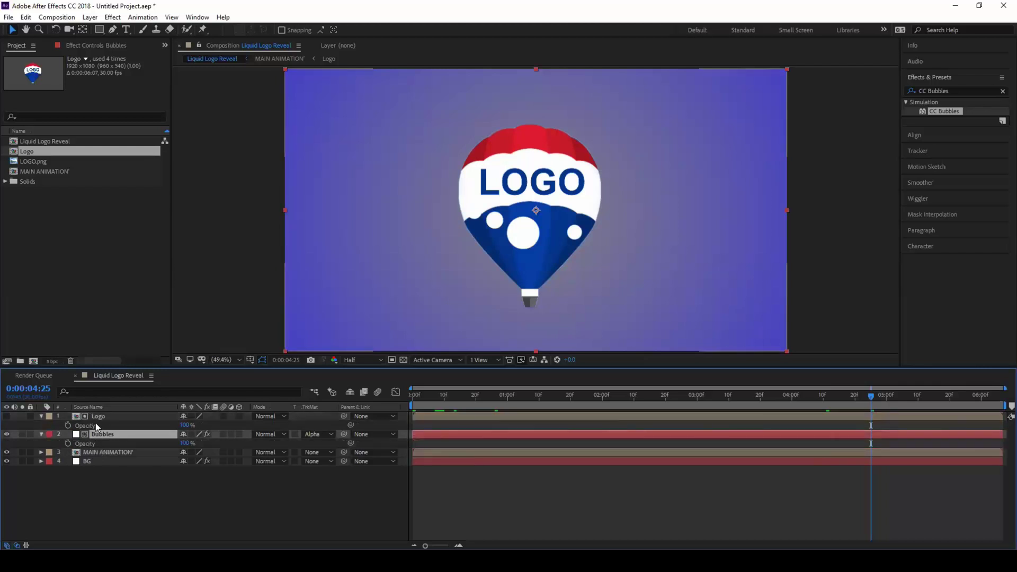
left_click(41, 416)
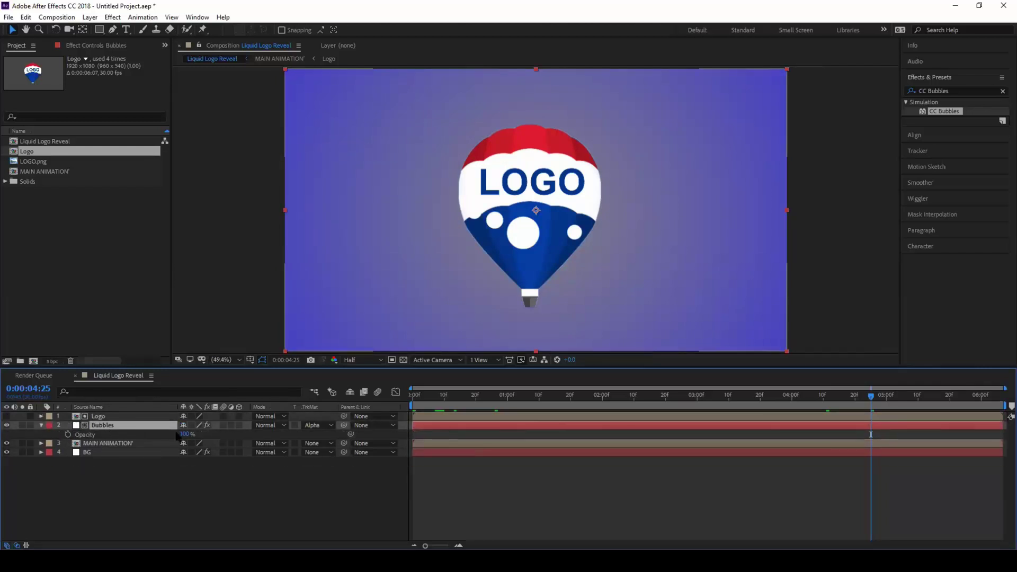
left_click(68, 435)
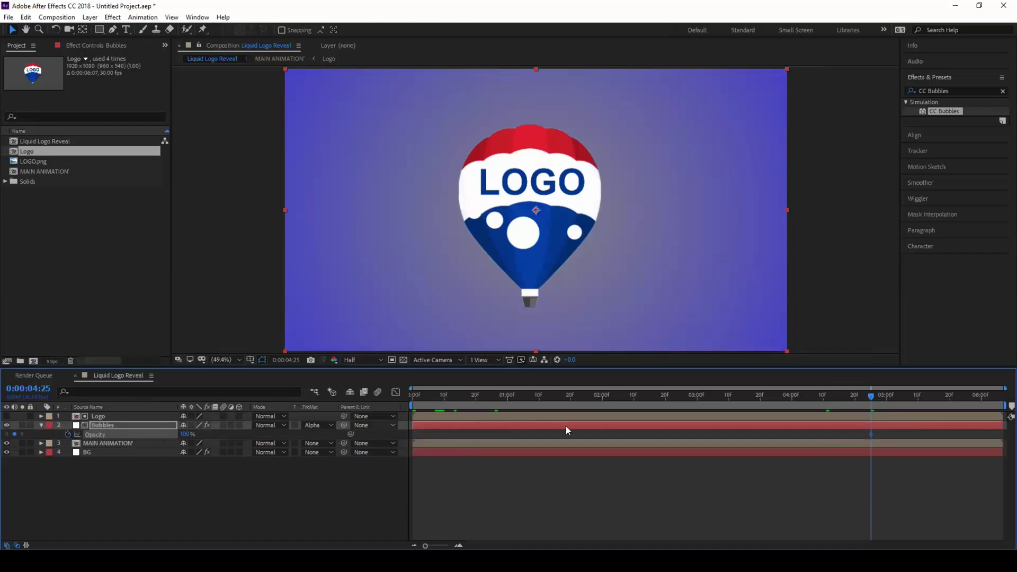
left_click(924, 394)
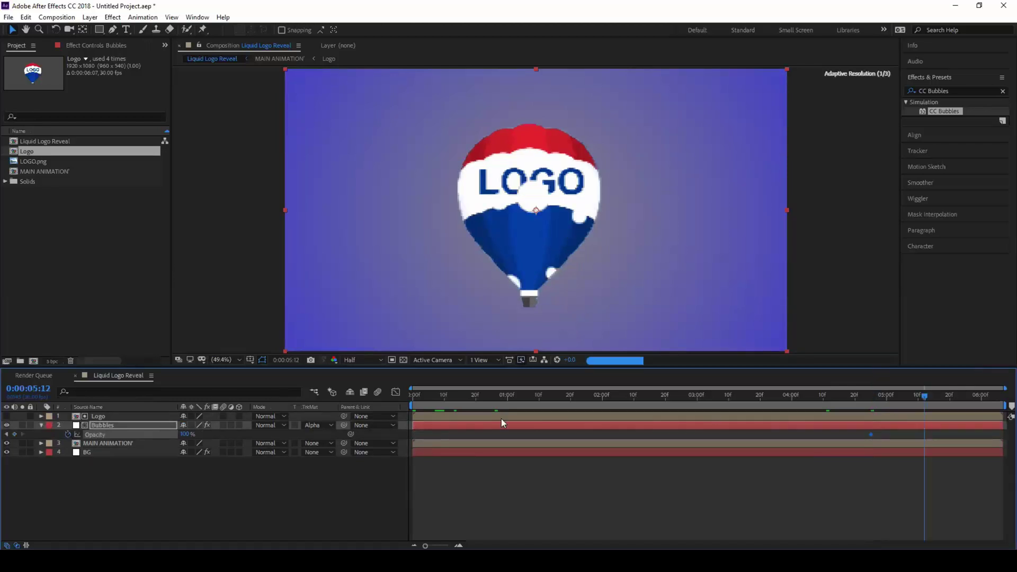
left_click_drag(185, 435, 127, 443)
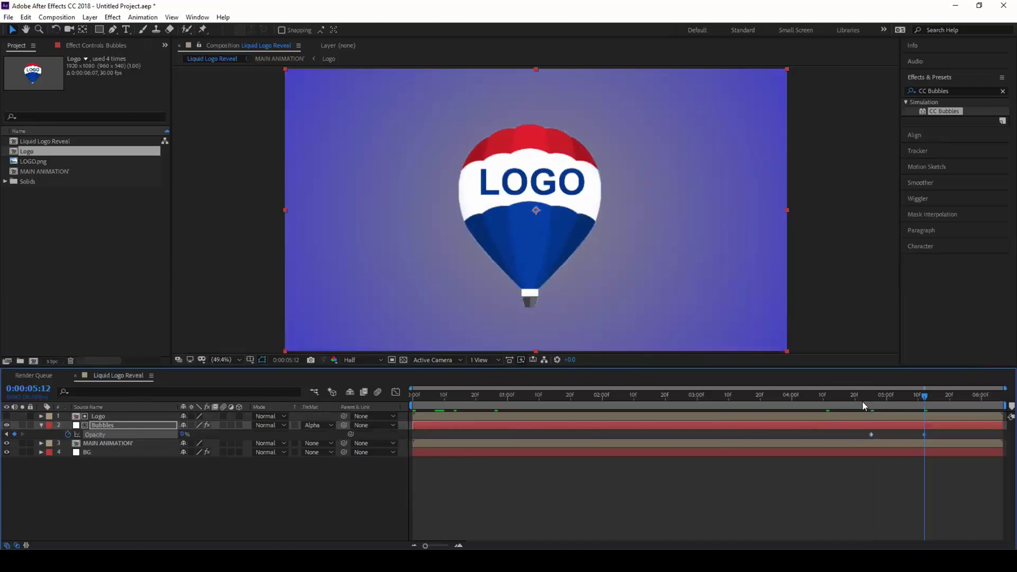
Scrub the timeline around 5:04 to check the bubbles fading out.
left_click_drag(863, 402, 922, 401)
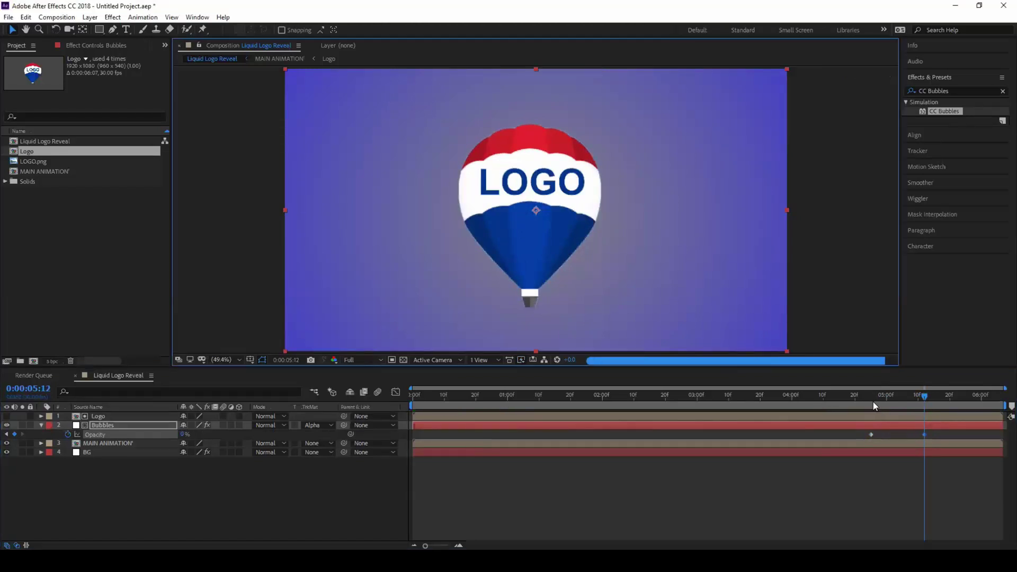
left_click_drag(870, 398, 920, 396)
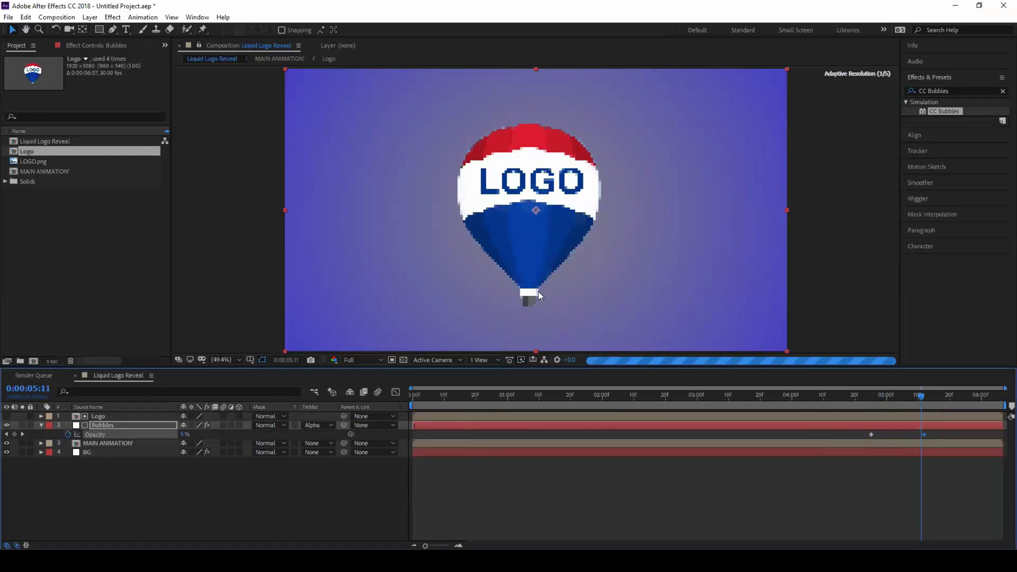
left_click(126, 29)
Add a white 'Liquid' text layer in a paragraph box beneath the balloon logo.
key("comma")
key("comma")
key("period")
key("period")
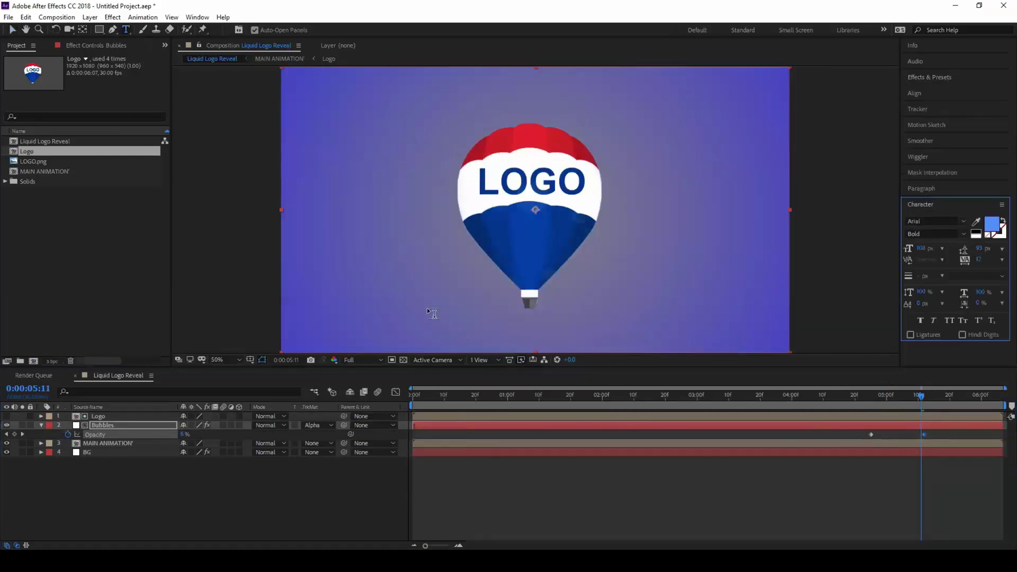
left_click_drag(420, 311, 649, 345)
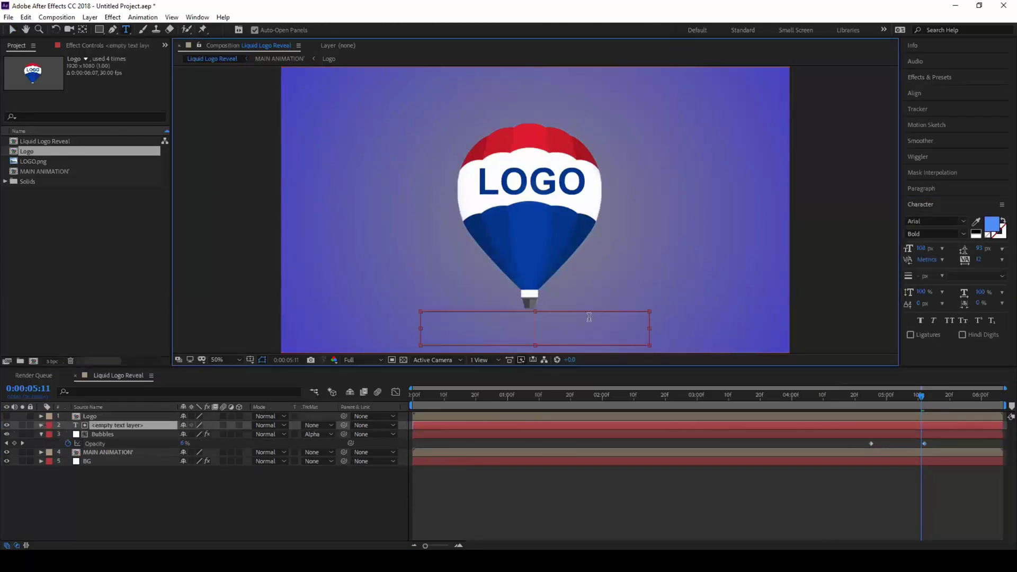
type("Liquid")
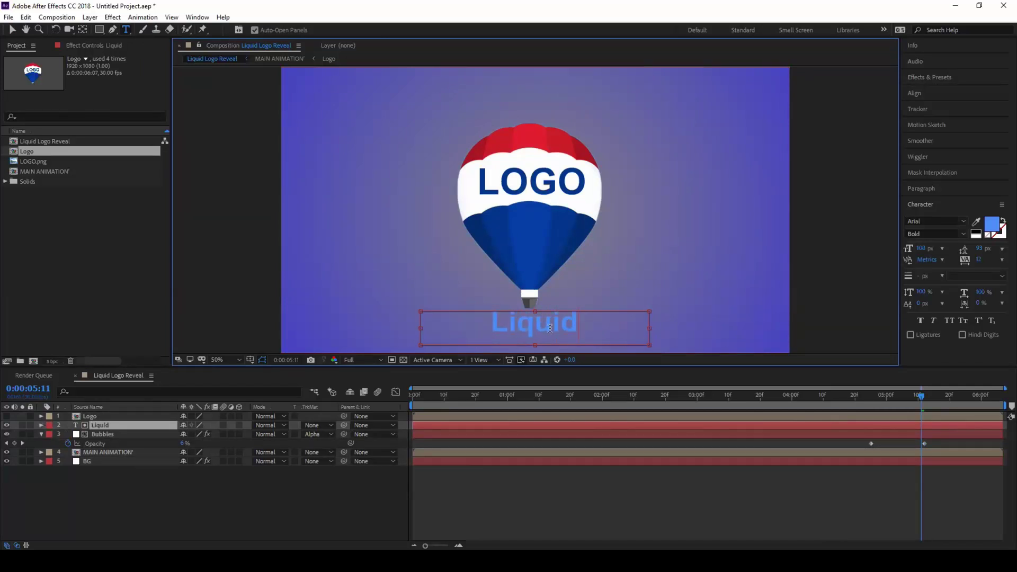
key("ctrl+a")
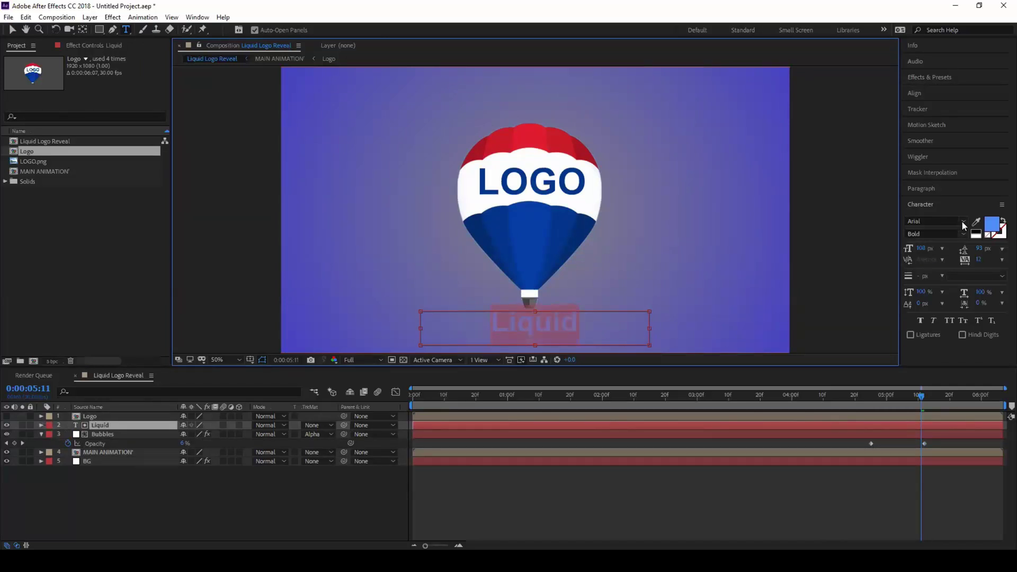
left_click(976, 234)
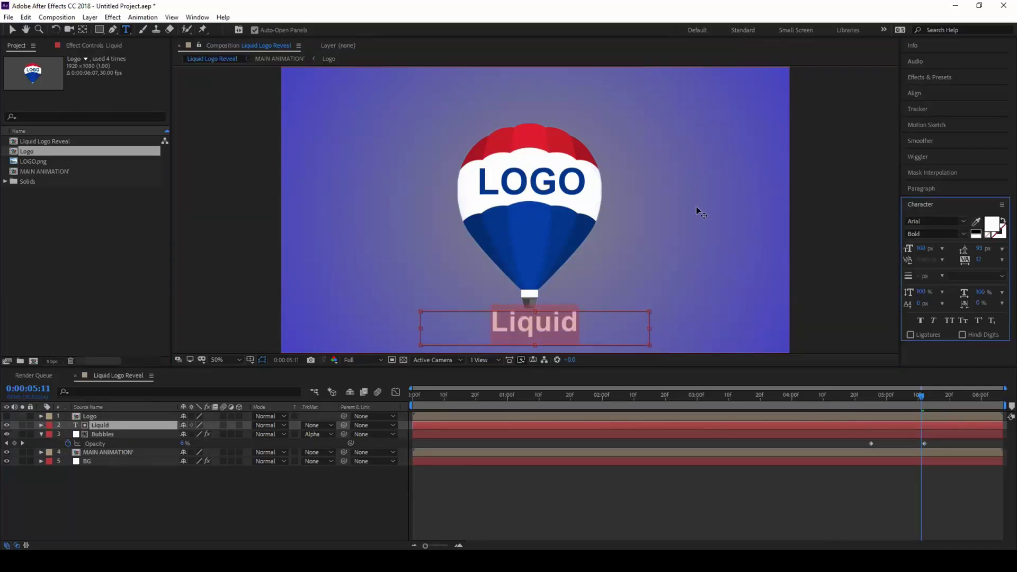
left_click(12, 30)
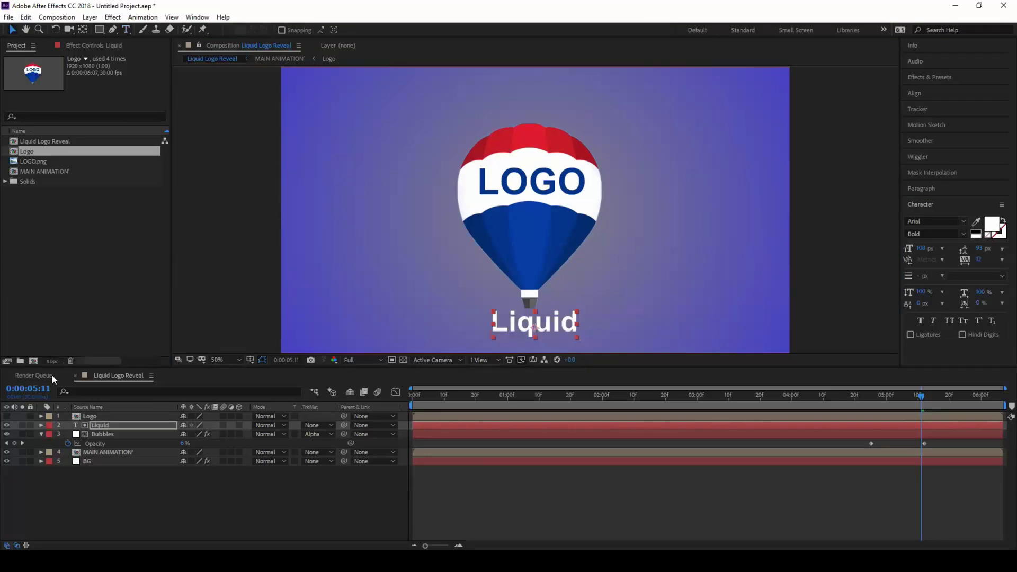
left_click(41, 424)
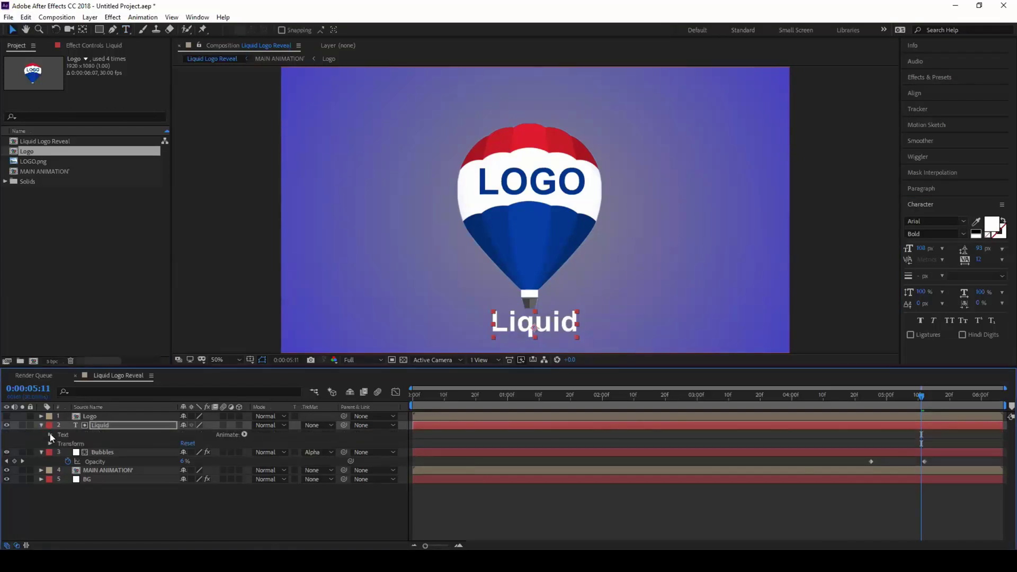
left_click(244, 435)
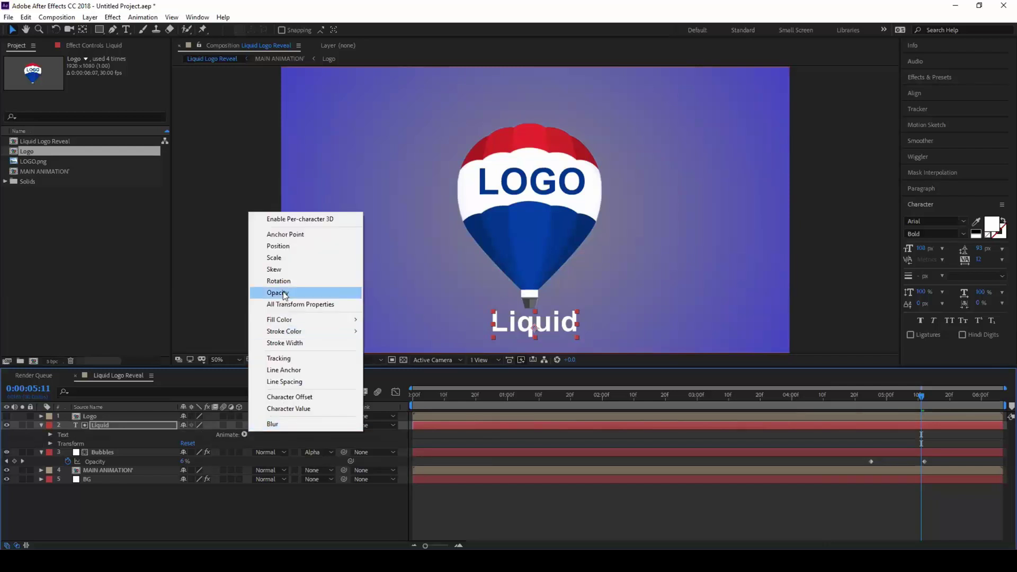
Add a 0% Opacity text animator with Range Start keyed 0% at 5:11 to 100% at 5:23.
left_click(283, 292)
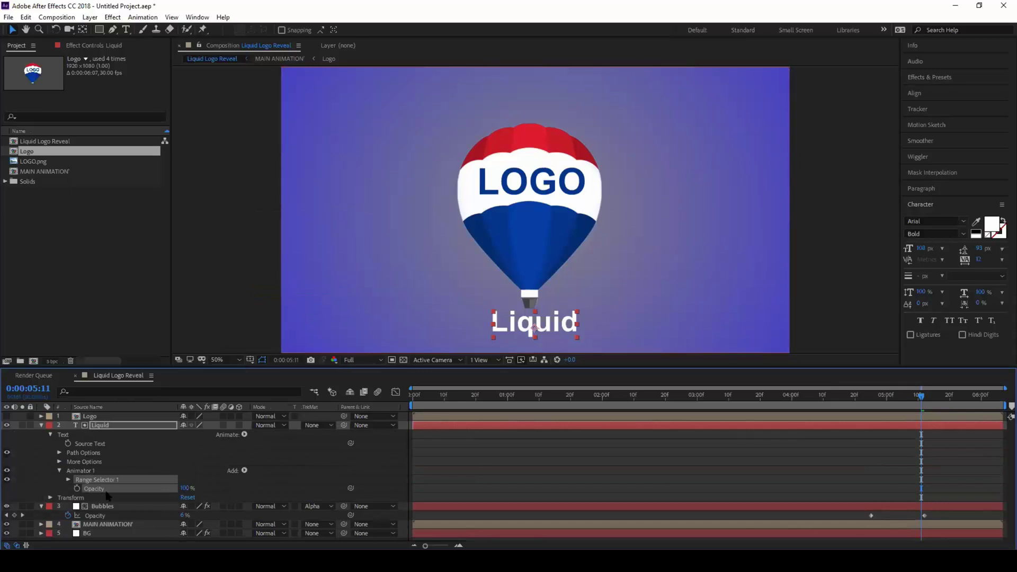
left_click(68, 478)
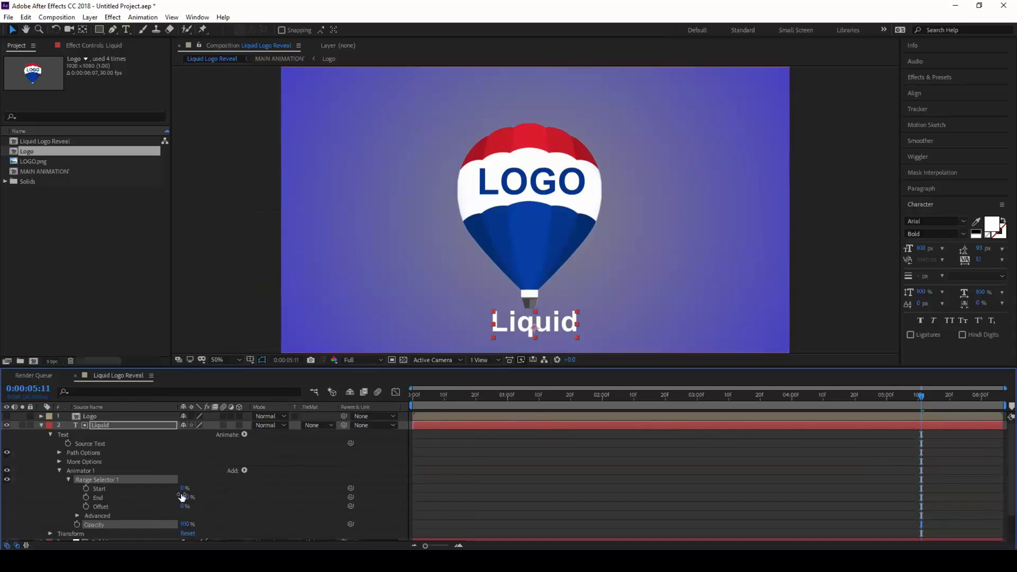
left_click(85, 488)
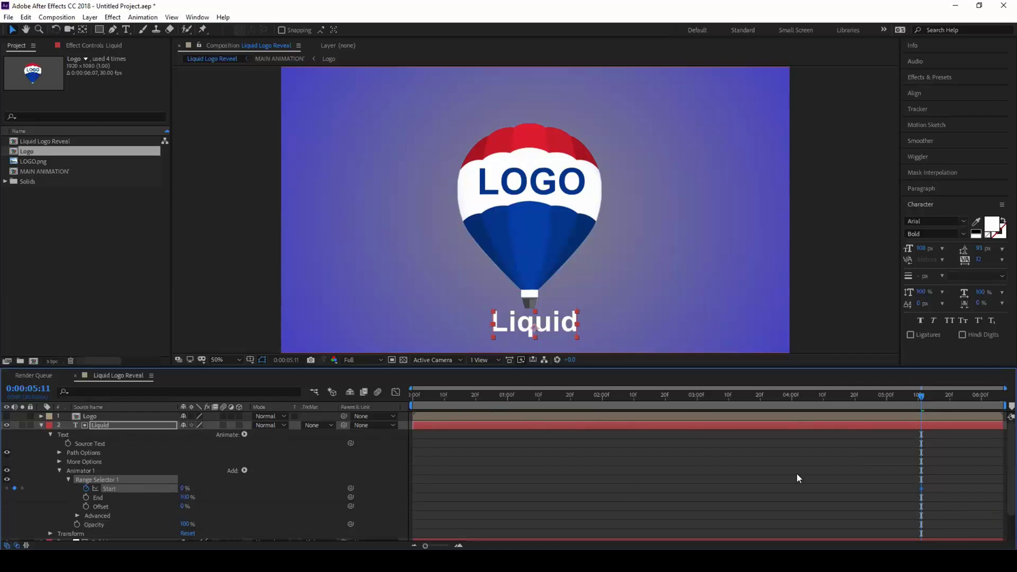
left_click(960, 394)
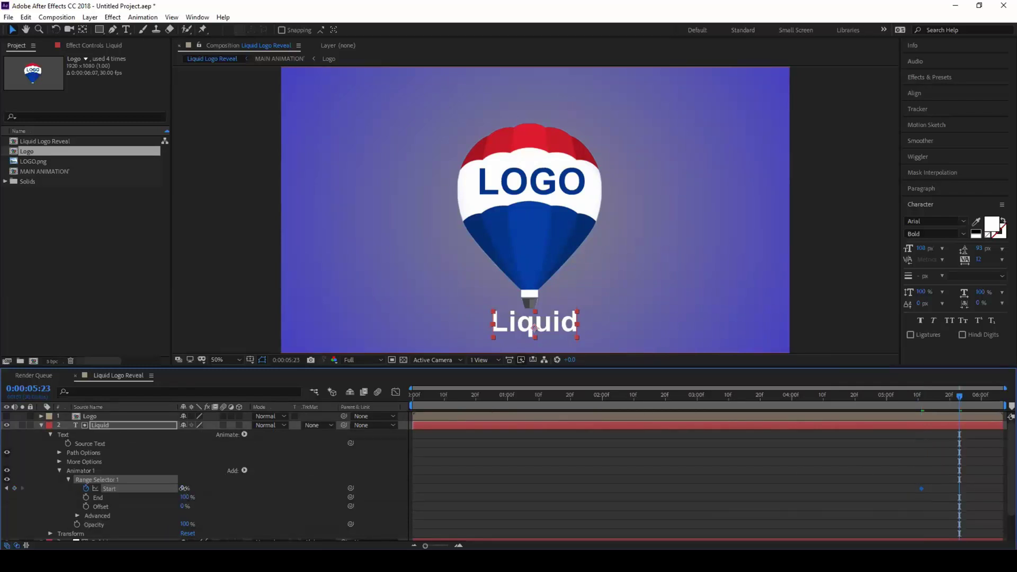
left_click_drag(185, 488, 353, 476)
left_click_drag(185, 525, 94, 531)
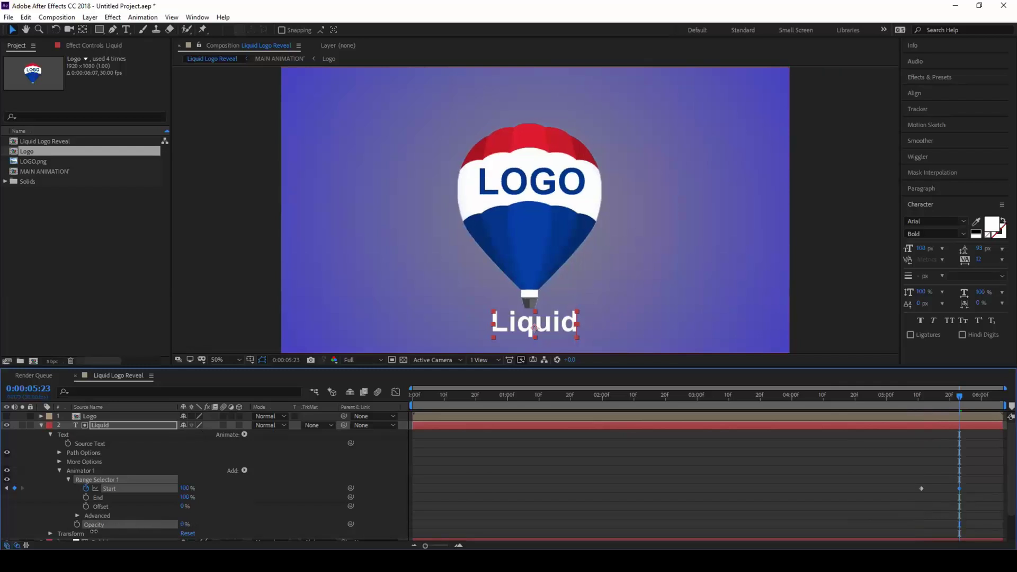
Scrub from 5:05 to preview 'Liquid' appearing letter by letter.
left_click(902, 399)
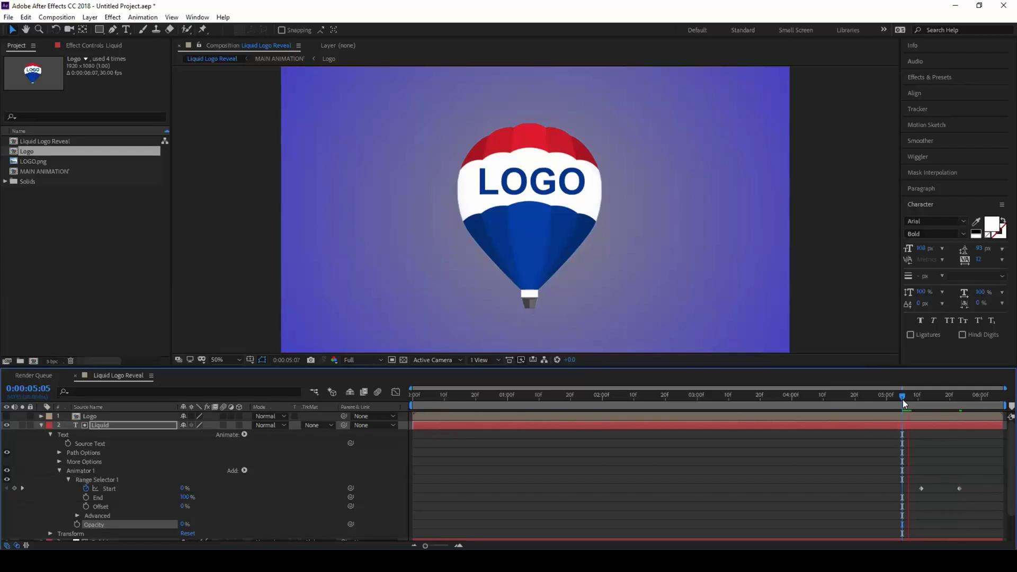
left_click_drag(911, 396, 970, 406)
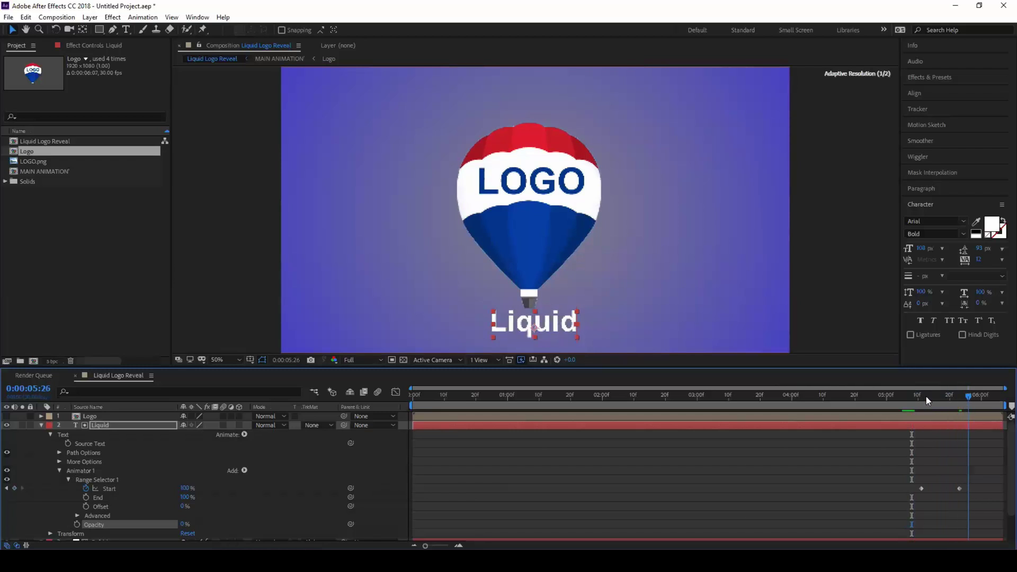
key("comma")
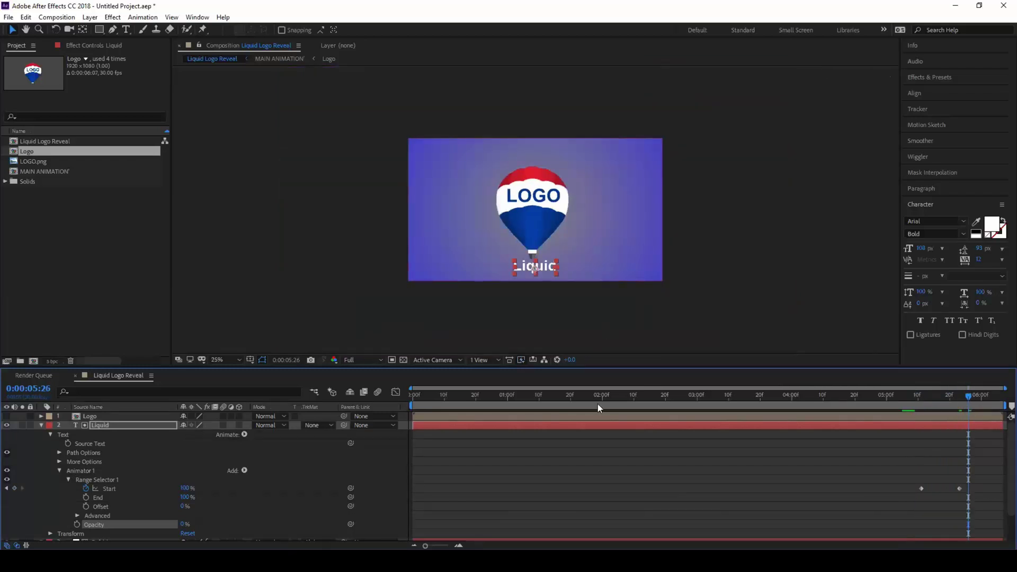
Move the time indicator back to the composition's first frame for playback.
left_click(414, 393)
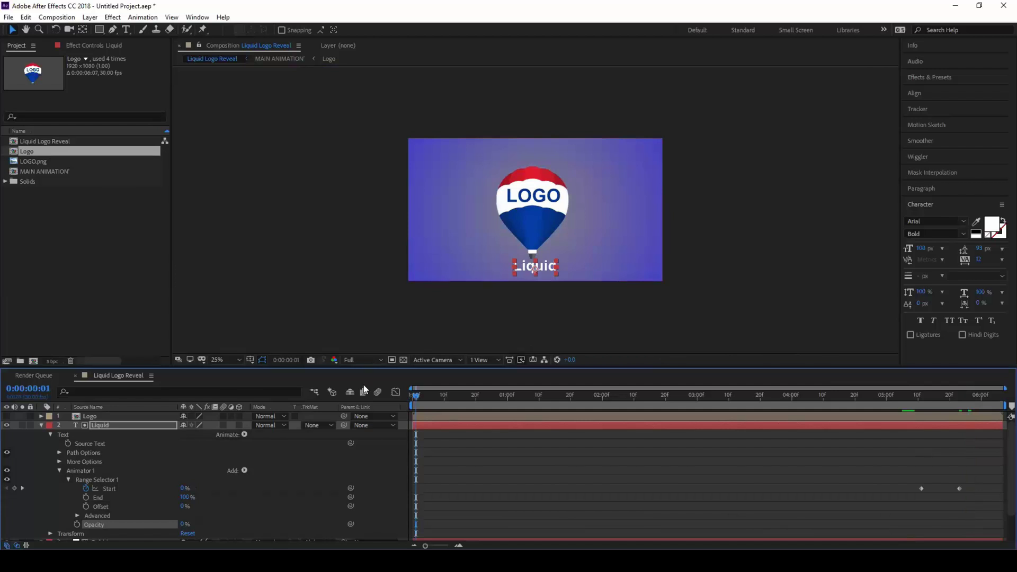